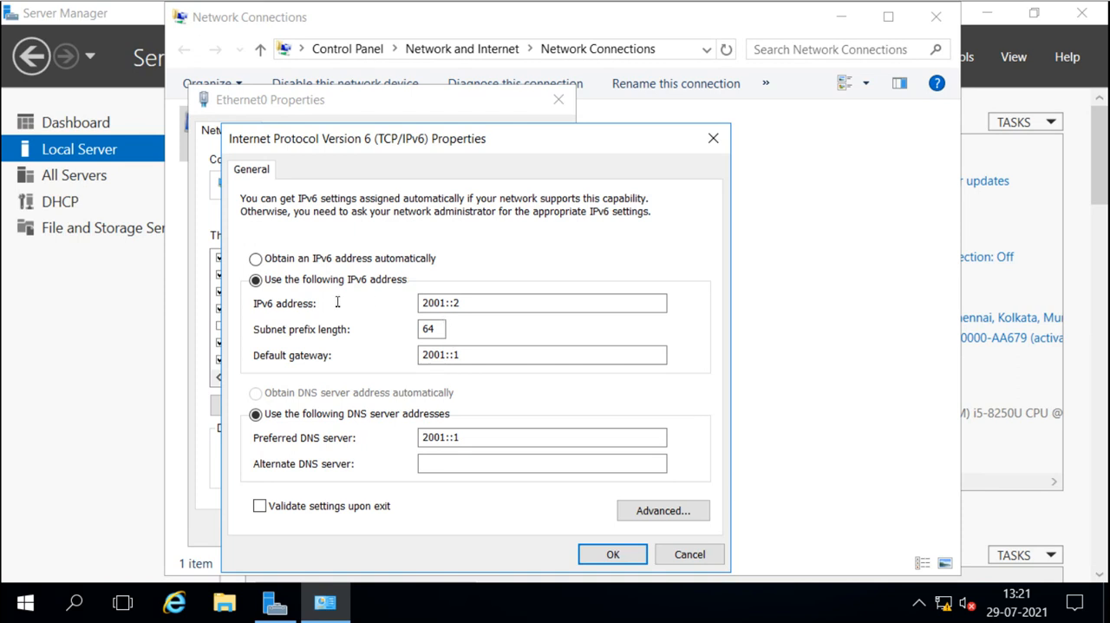
Check the static IPv6 address, default gateway and preferred DNS server configured for Ethernet0
left_click(470, 299)
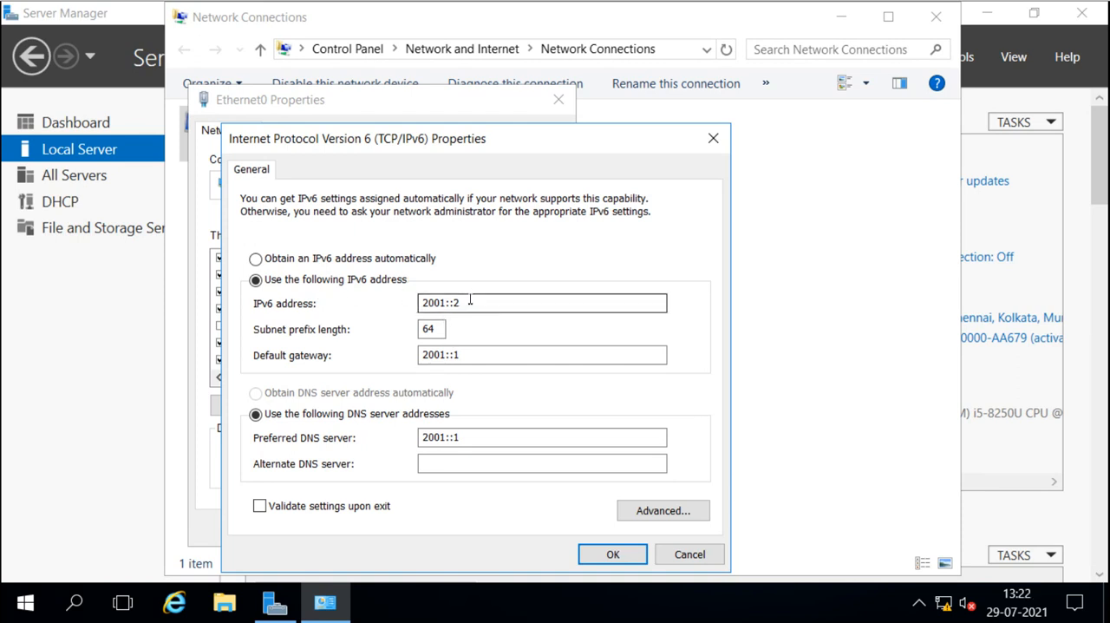
left_click_drag(468, 300, 419, 302)
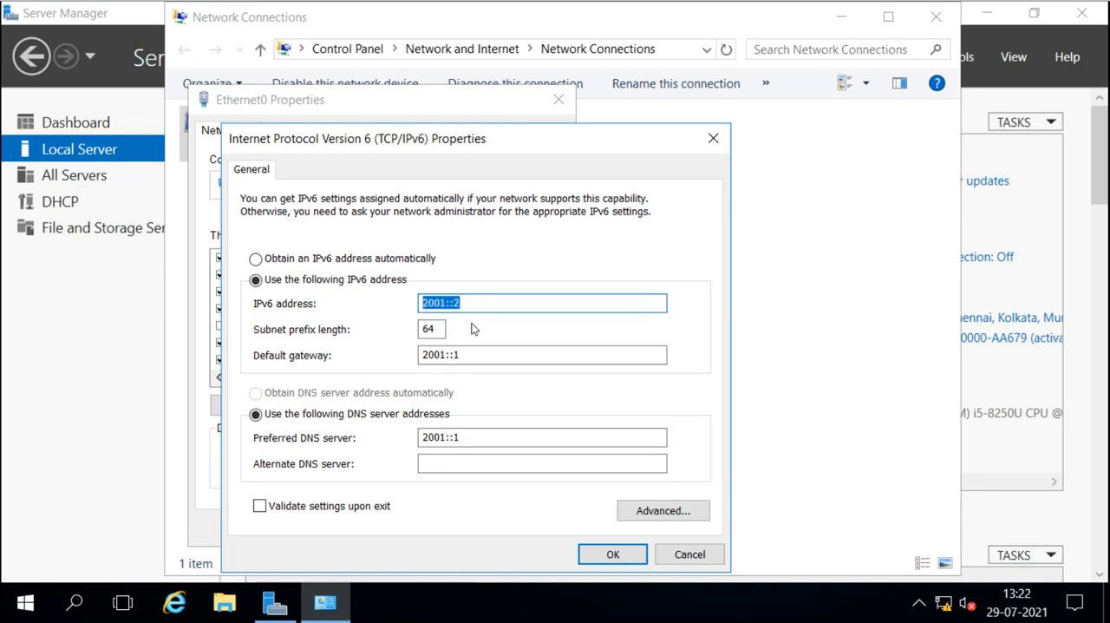
left_click(468, 355)
left_click_drag(468, 354, 422, 355)
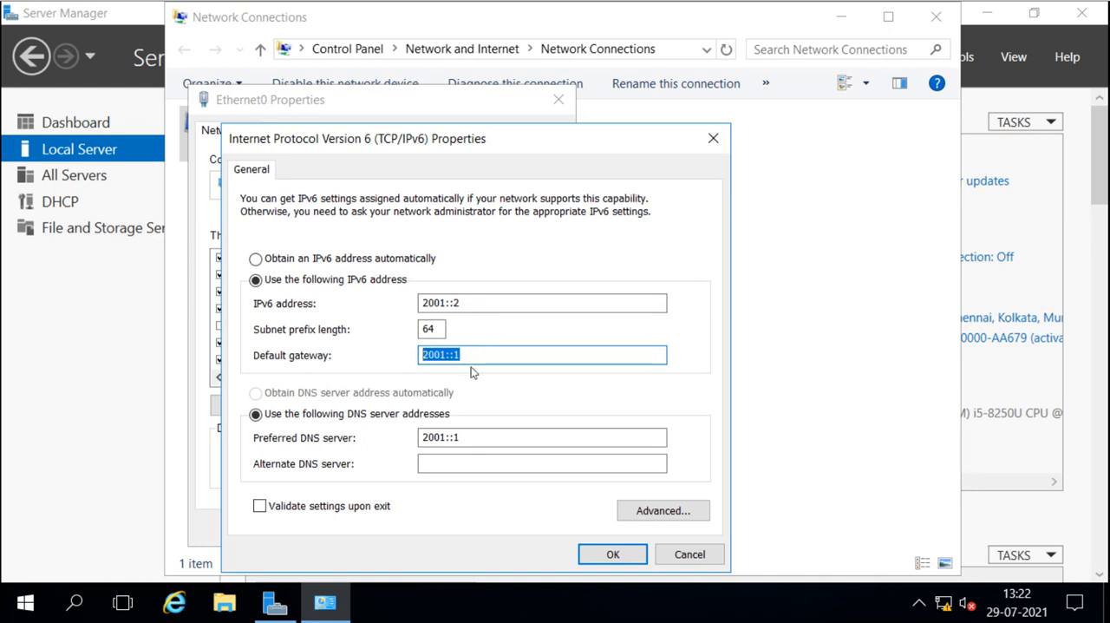
left_click(468, 436)
left_click_drag(467, 437, 419, 437)
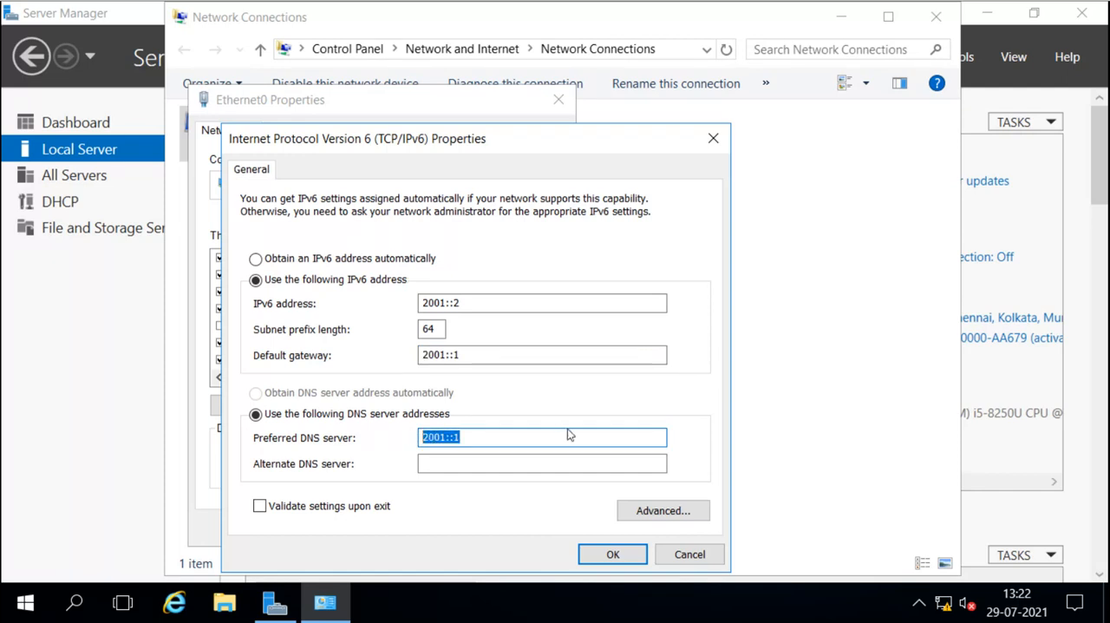
Accept the IPv6 and Ethernet0 properties and close Network Connections
left_click(609, 557)
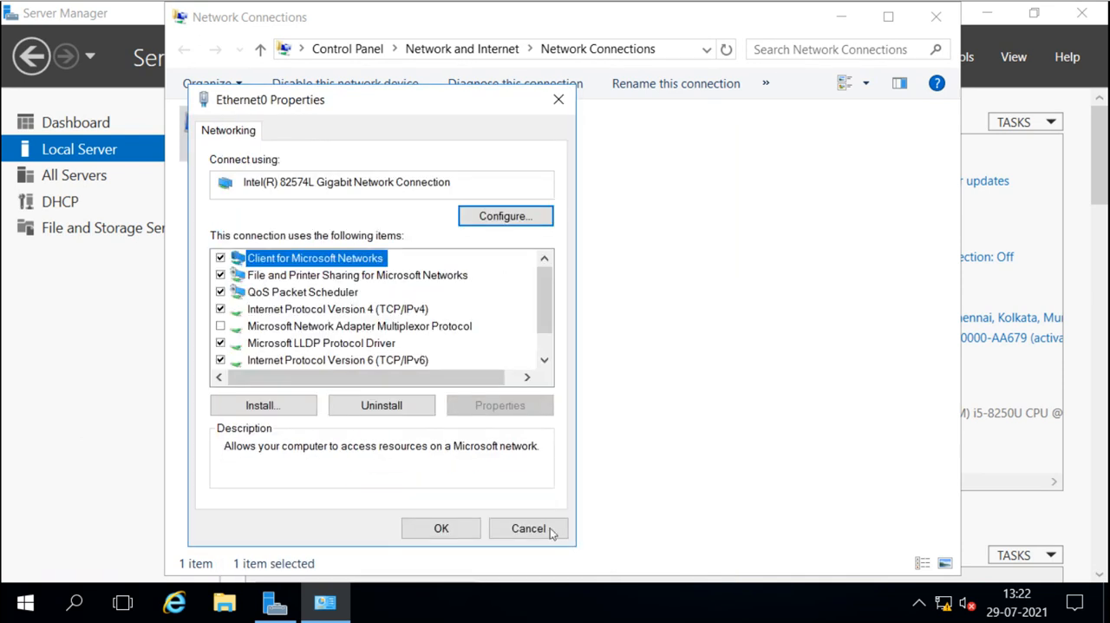
left_click(438, 529)
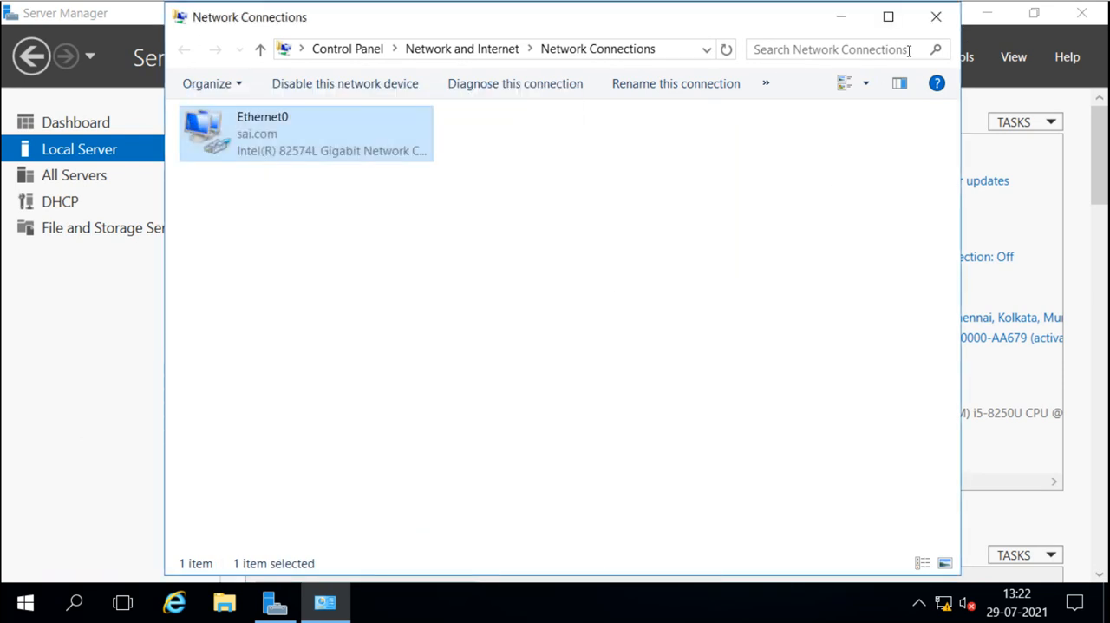
left_click(935, 17)
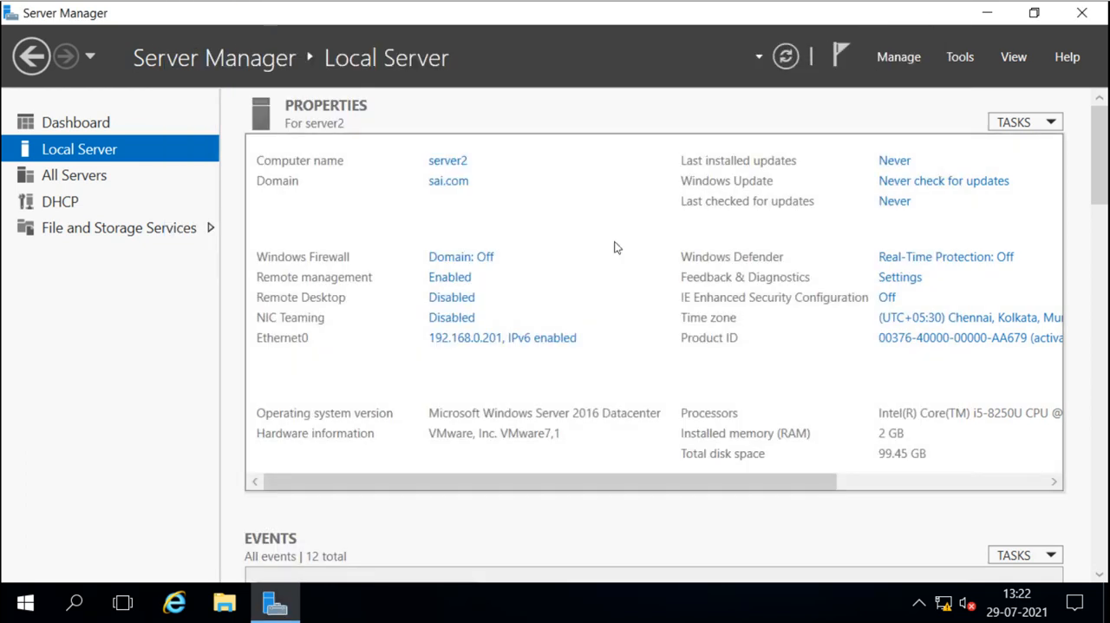
Open the DHCP management console from Server Manager, maximize it and widen its console tree to show the full server name
left_click(958, 57)
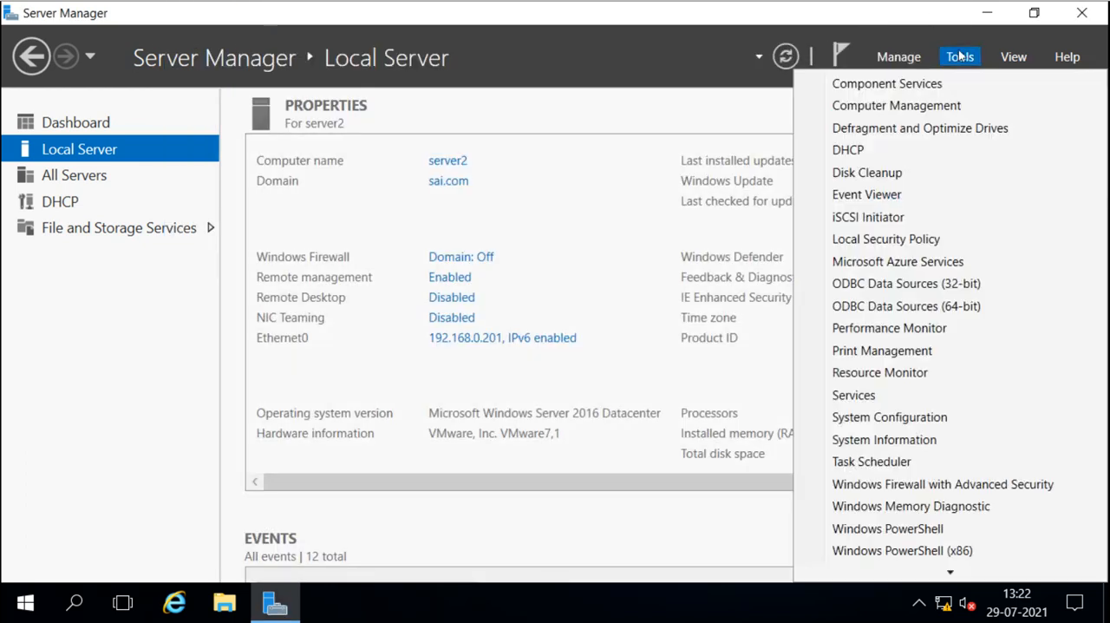
left_click(872, 149)
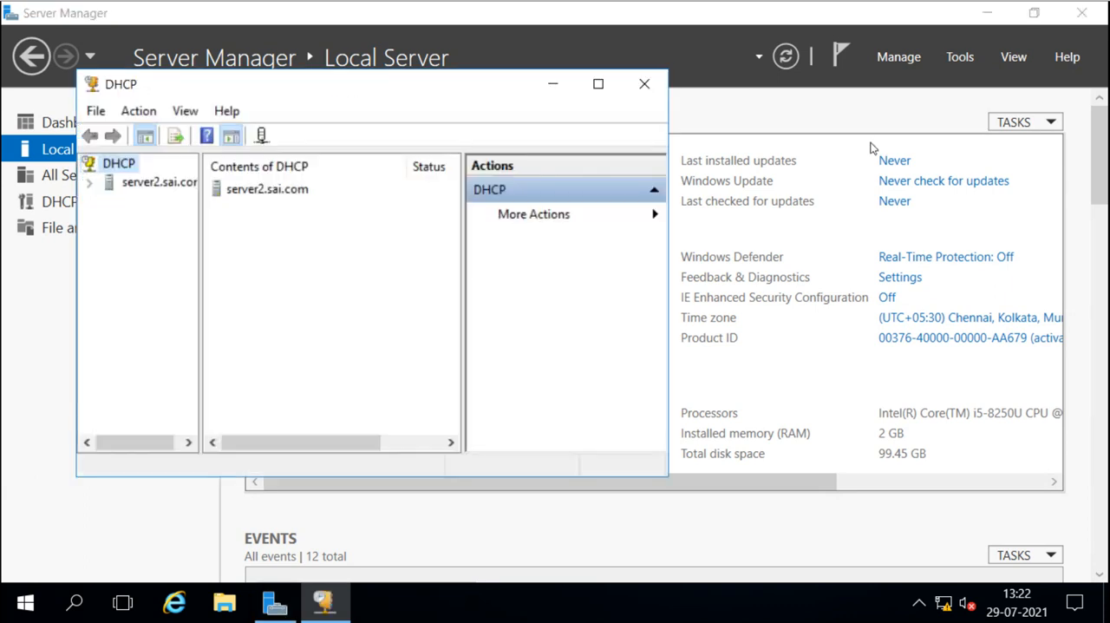
left_click(598, 85)
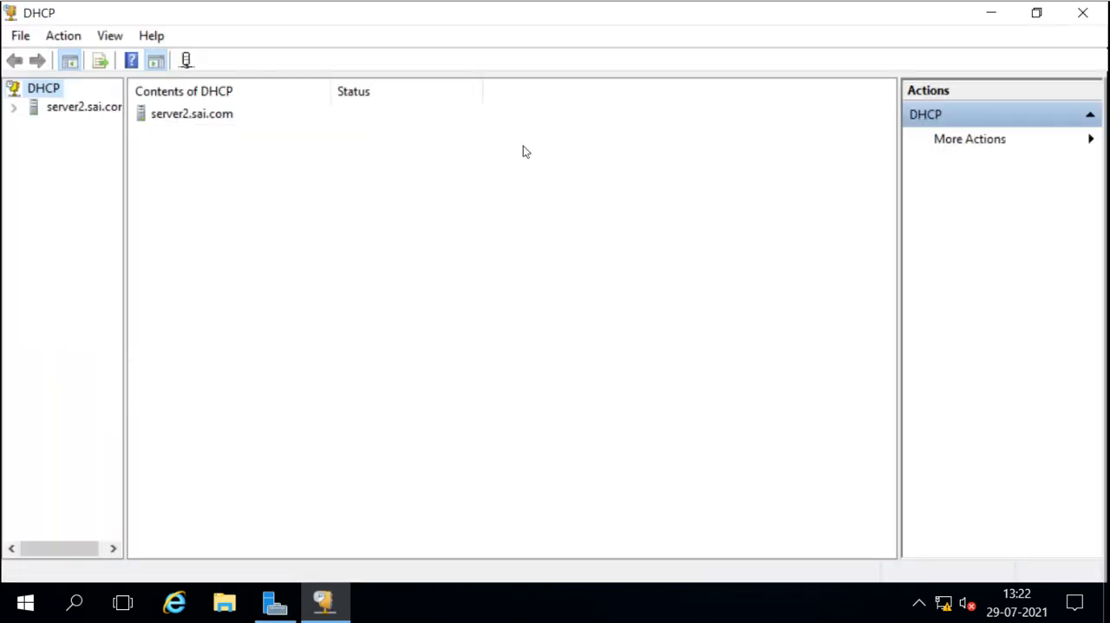
left_click_drag(124, 172, 185, 172)
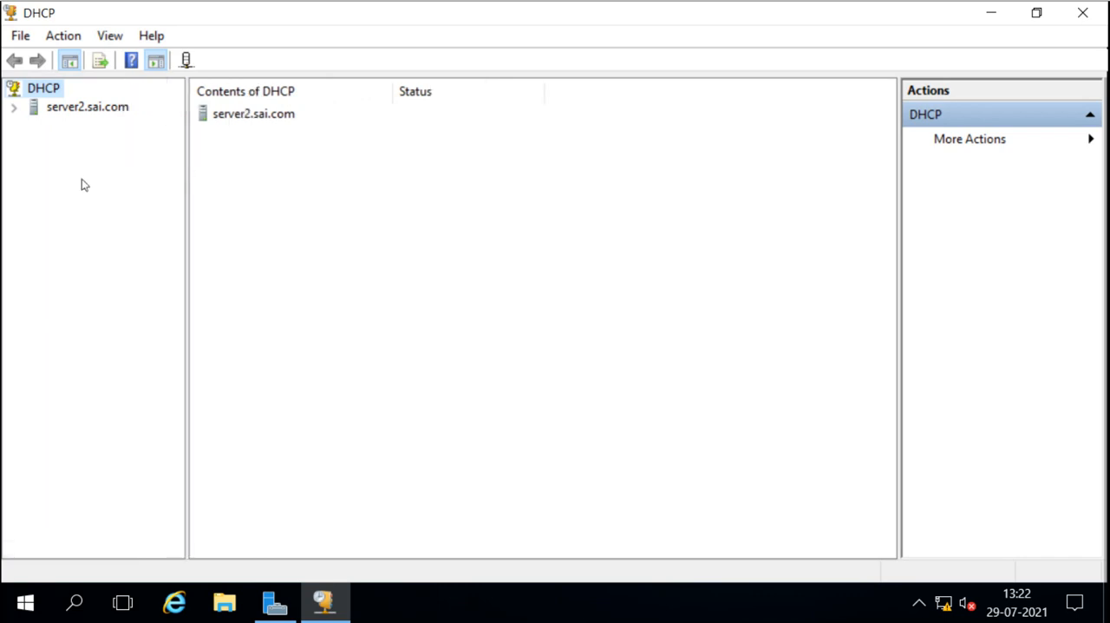
Expand server2.sai.com in the console tree along with its IPv4 and IPv6 nodes
left_click(13, 108)
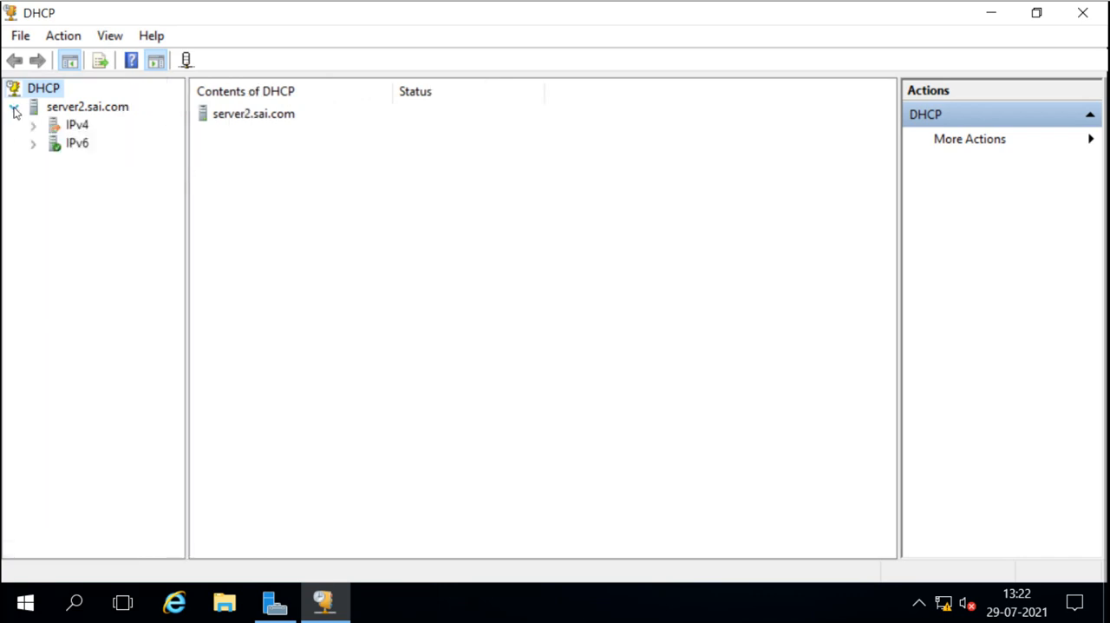
double_click(62, 128)
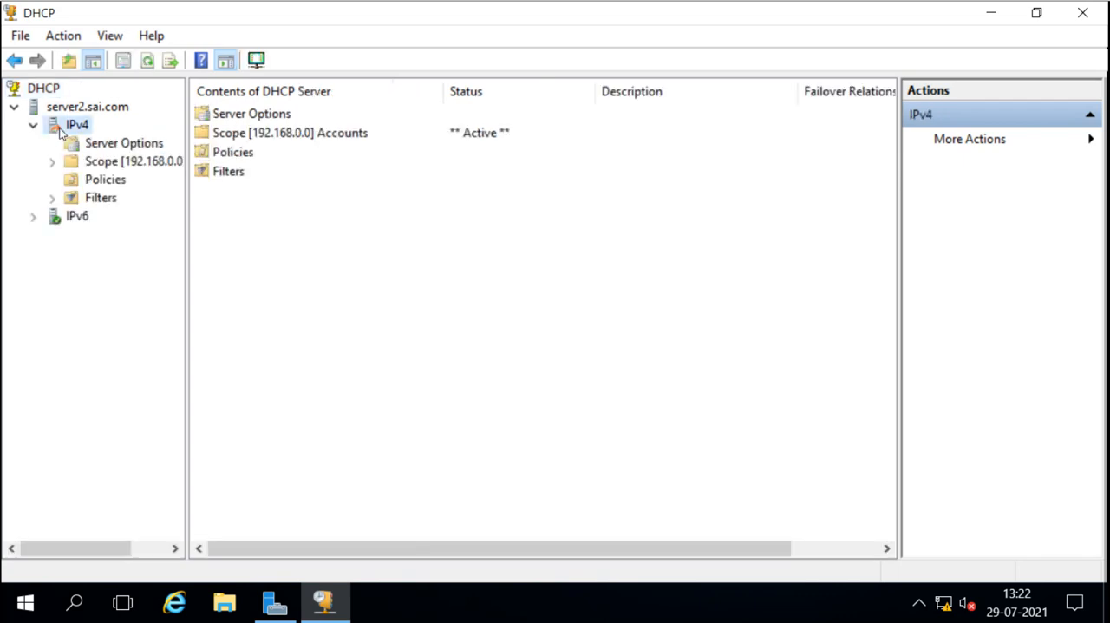
left_click(57, 221)
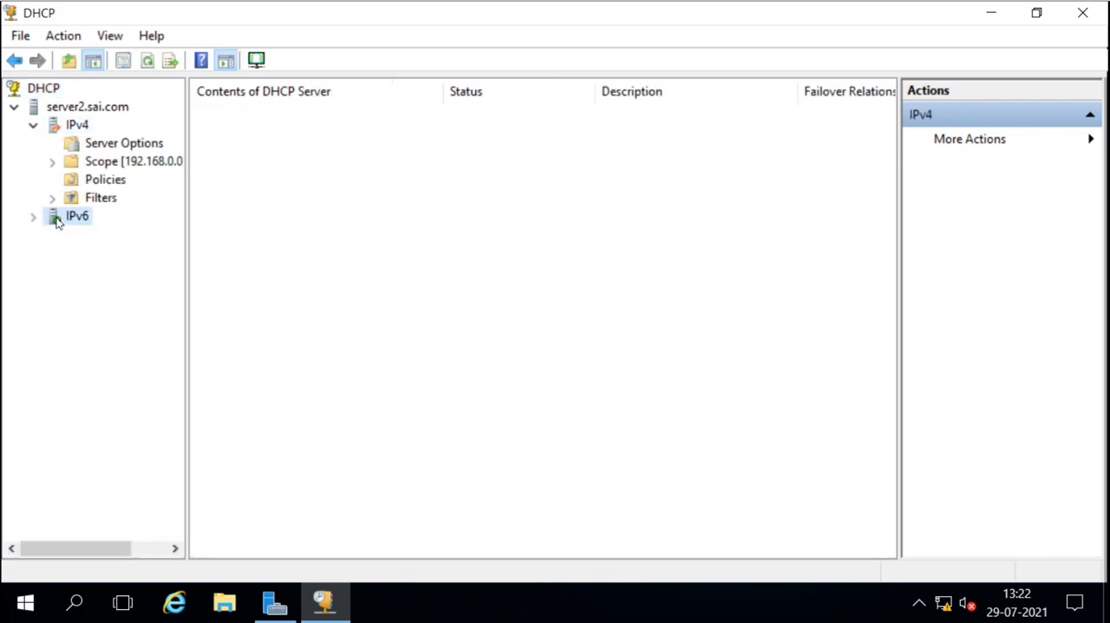
double_click(56, 221)
double_click(56, 222)
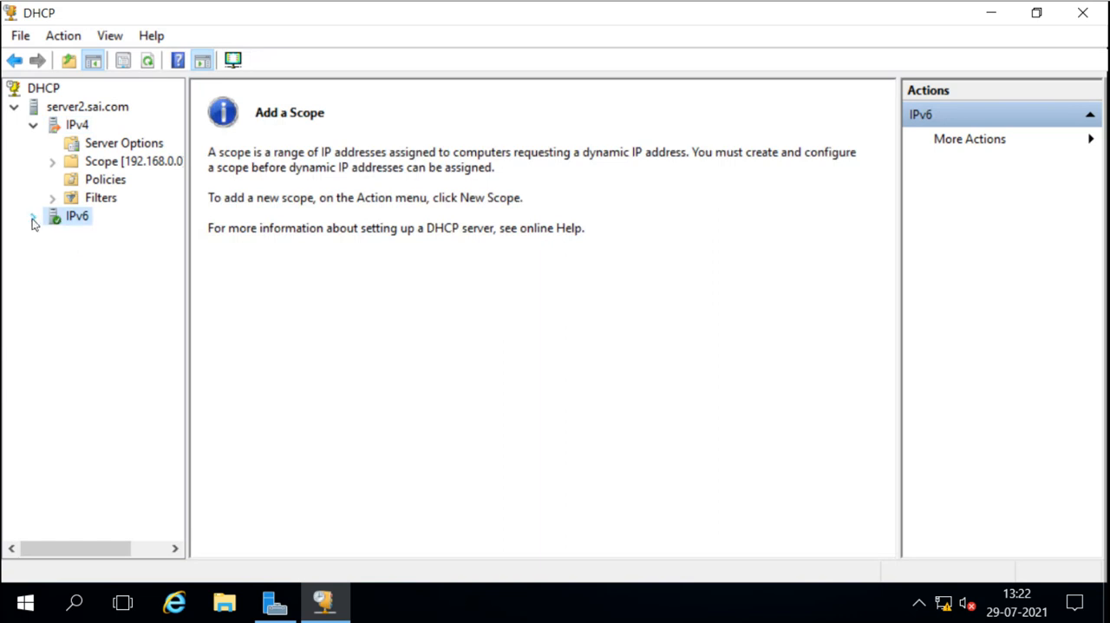
double_click(58, 222)
Start a new scope under IPv6 and name it "New IPv6", leaving the description empty
right_click(58, 219)
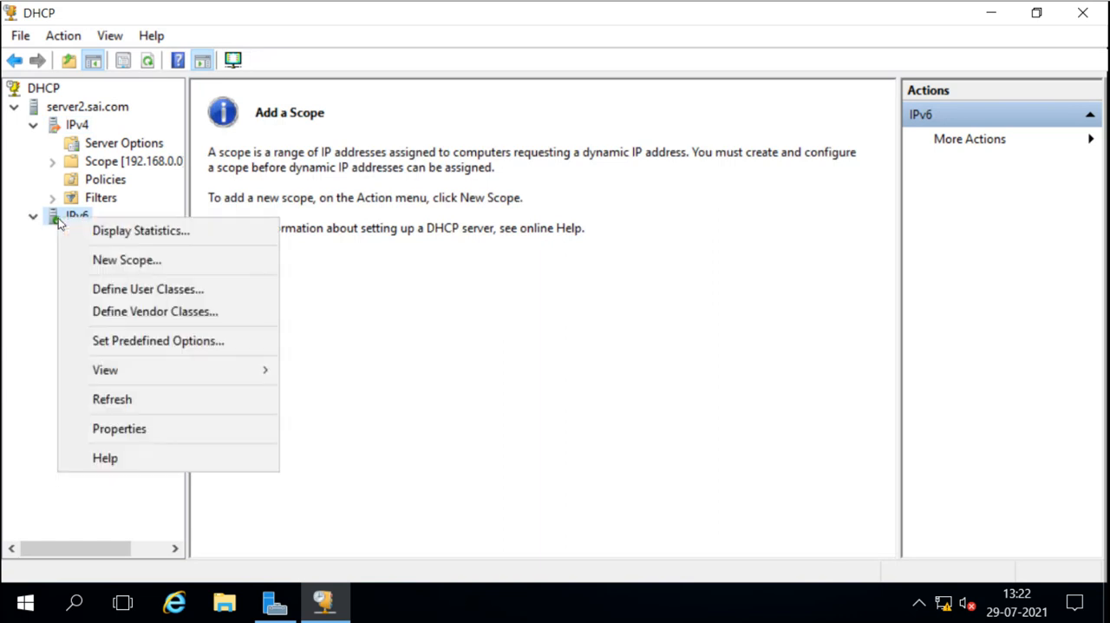
left_click(157, 262)
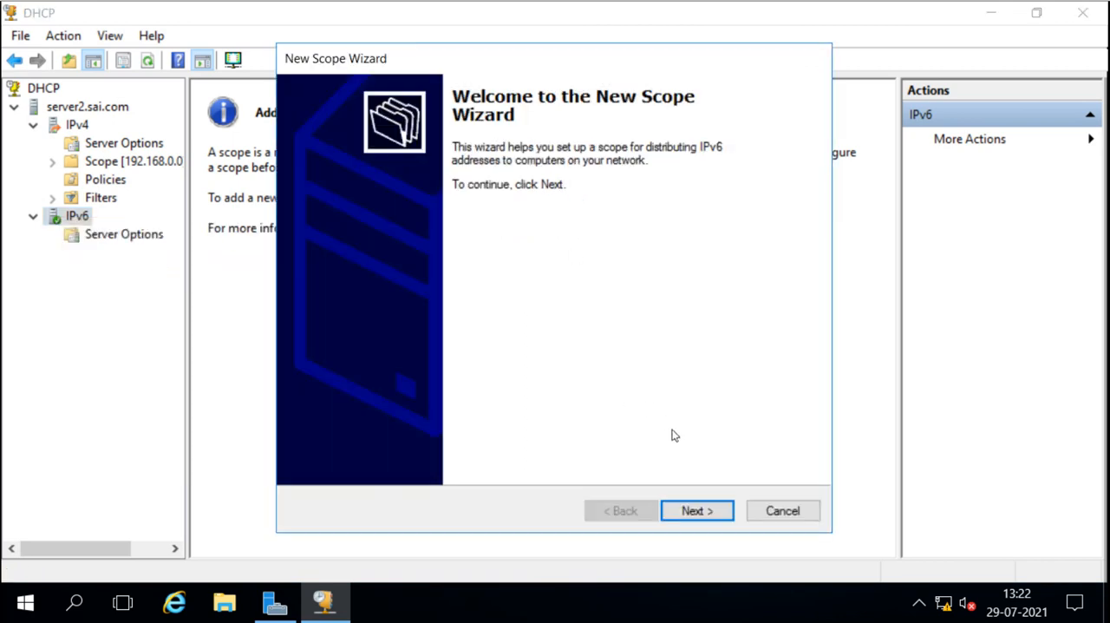
left_click(700, 511)
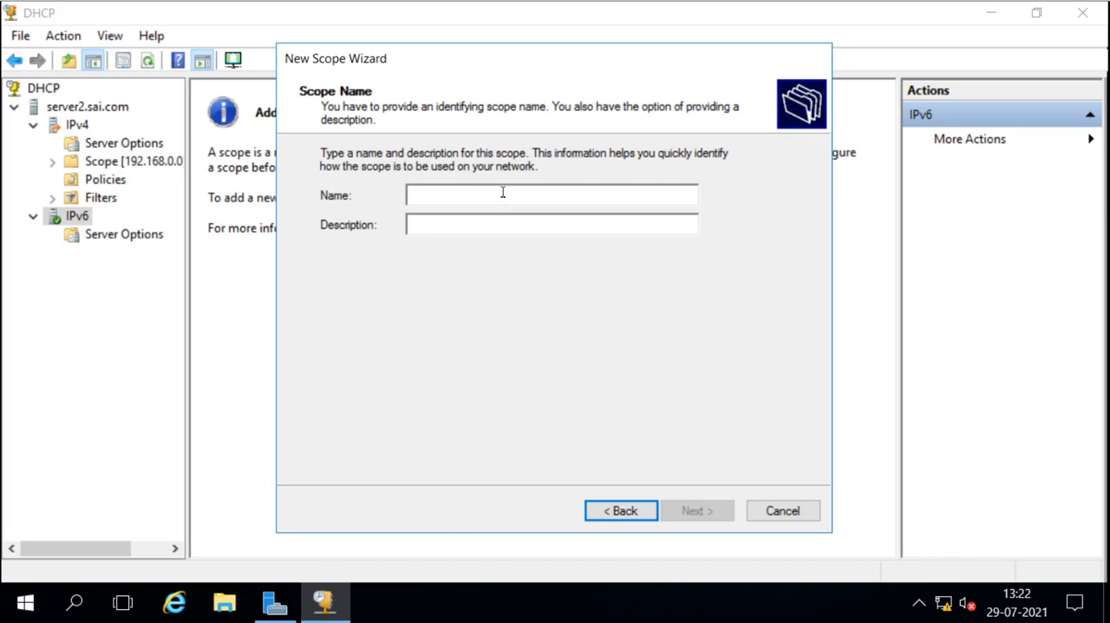
type("New ")
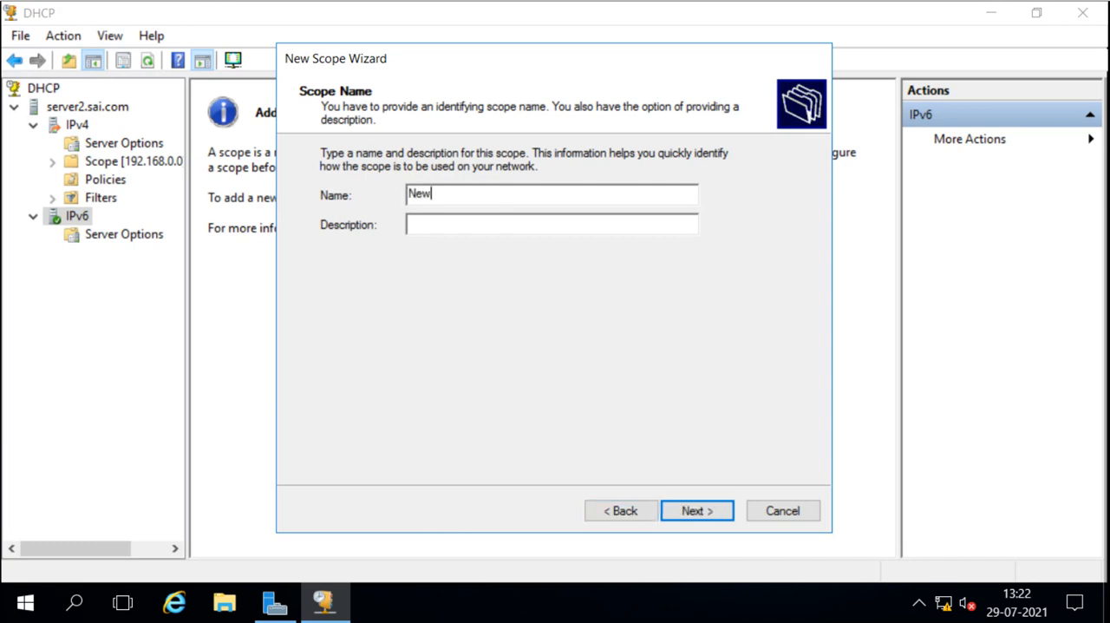
type("IPv6")
left_click(697, 511)
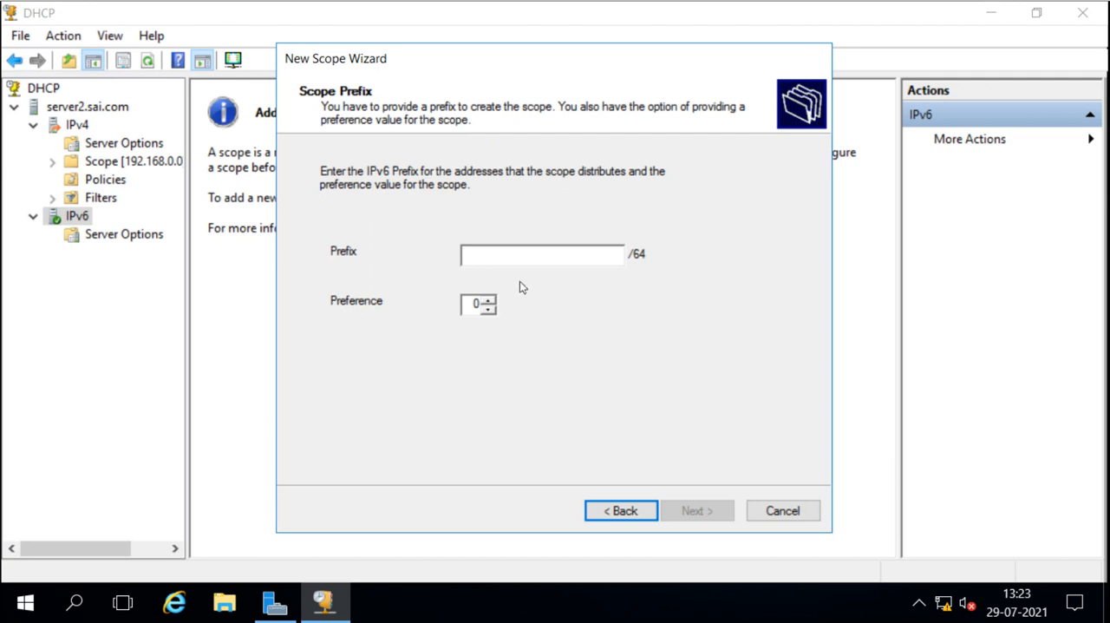
Set the scope's IPv6 prefix to 2001:: and continue with the preference at 0
type("2")
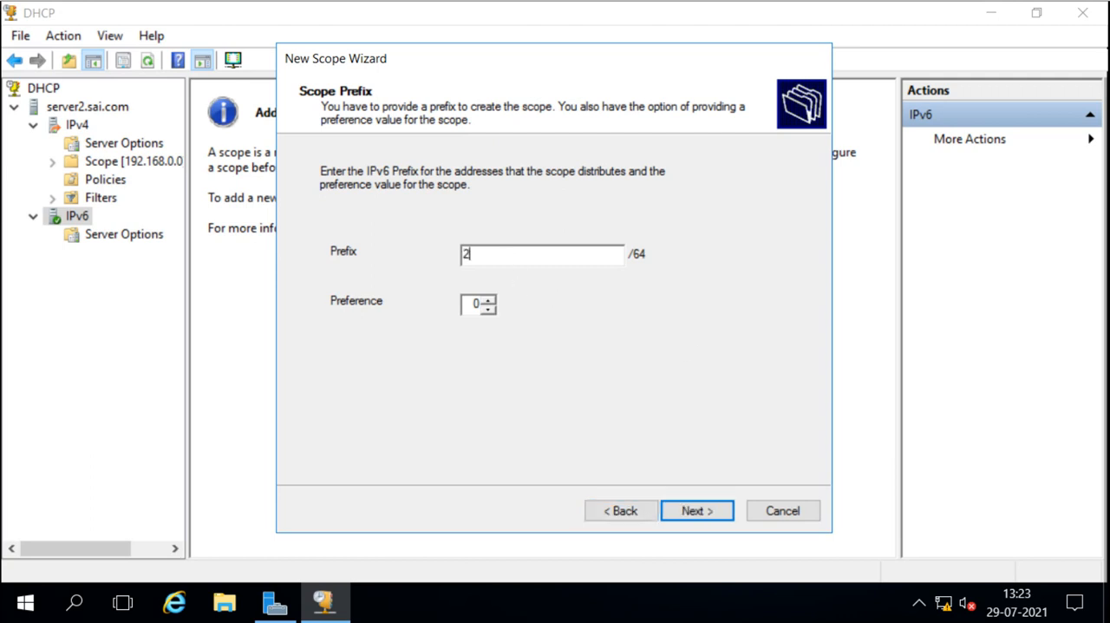
type("001::")
left_click(697, 511)
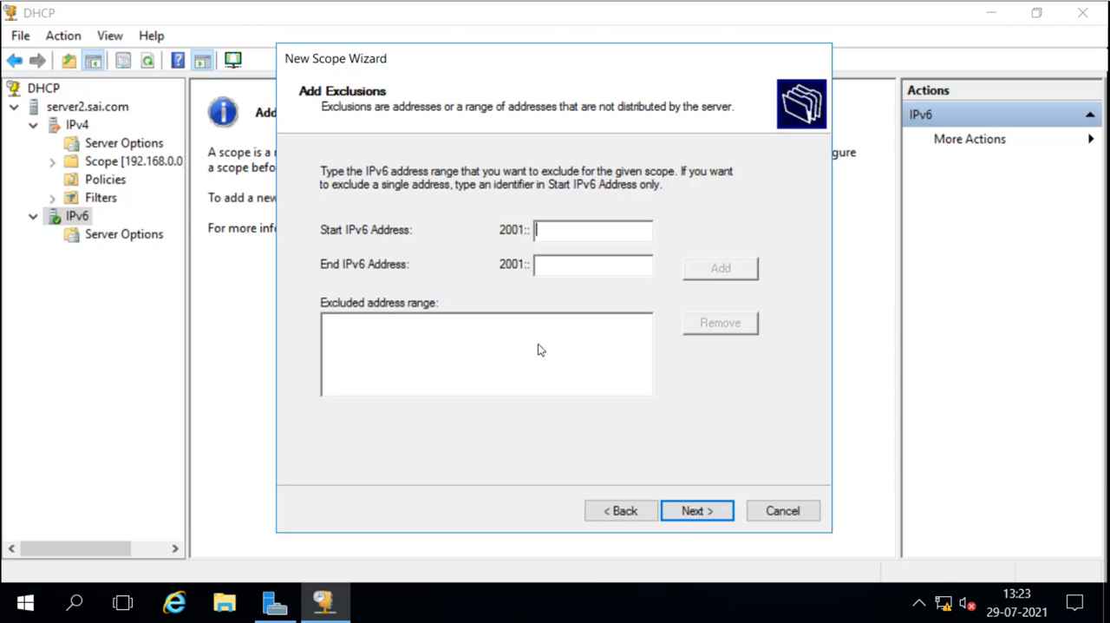
Exclude the address range 2001::1 to 2001::10 from the new scope
type("1")
left_click(574, 271)
type("10")
left_click(720, 270)
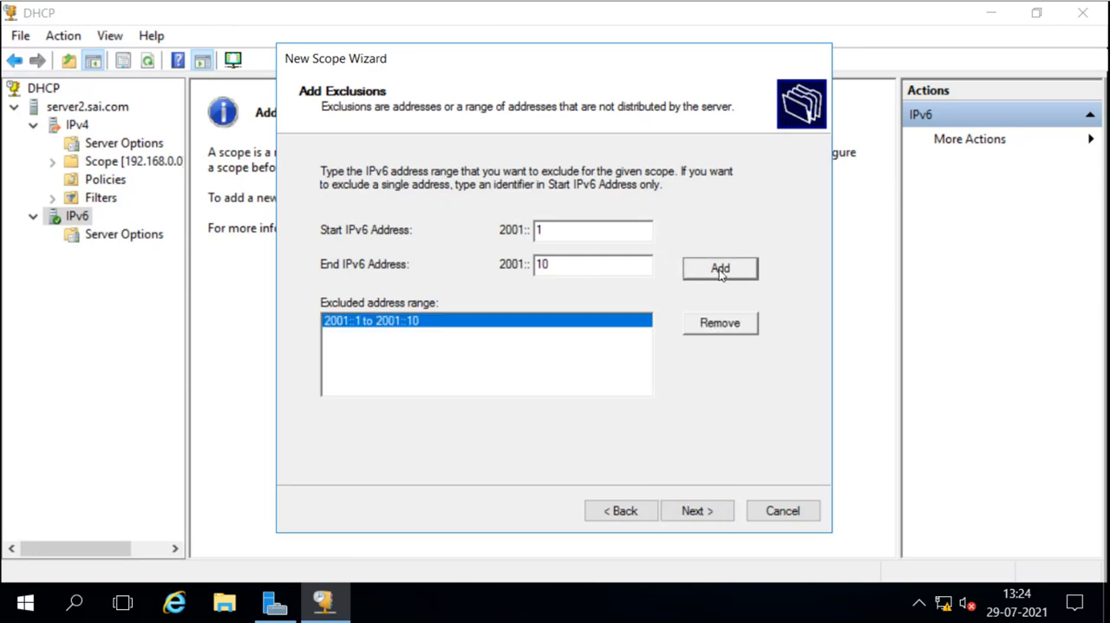
left_click(699, 511)
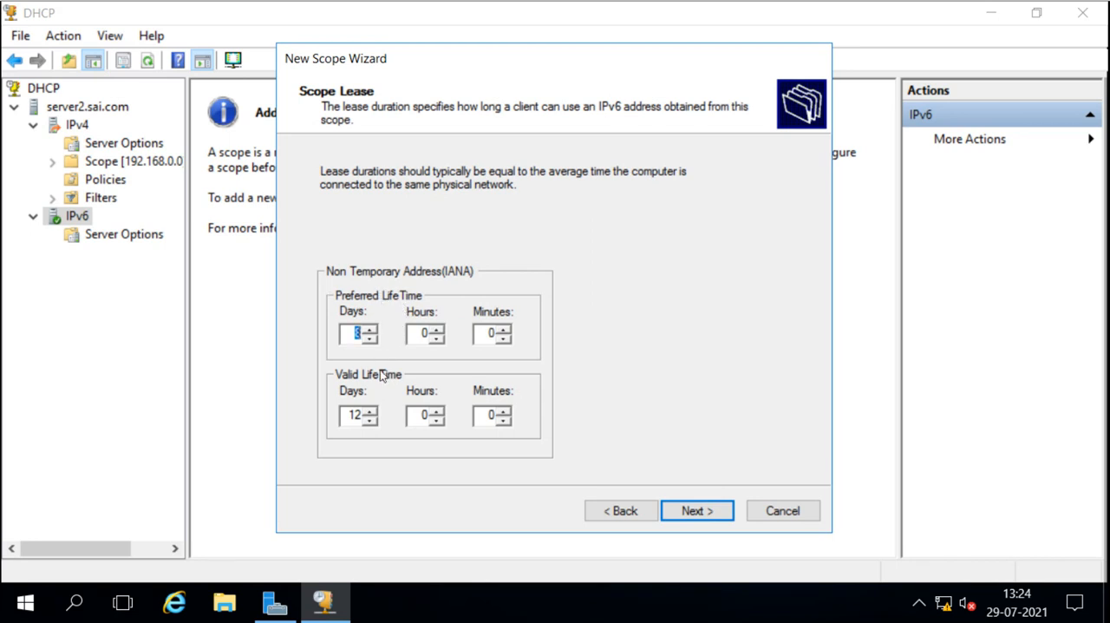
Keep the default preferred and valid lifetimes for the lease and finish creating the IPv6 scope as active
left_click(350, 333)
double_click(352, 332)
double_click(346, 415)
left_click(409, 415)
left_click(699, 511)
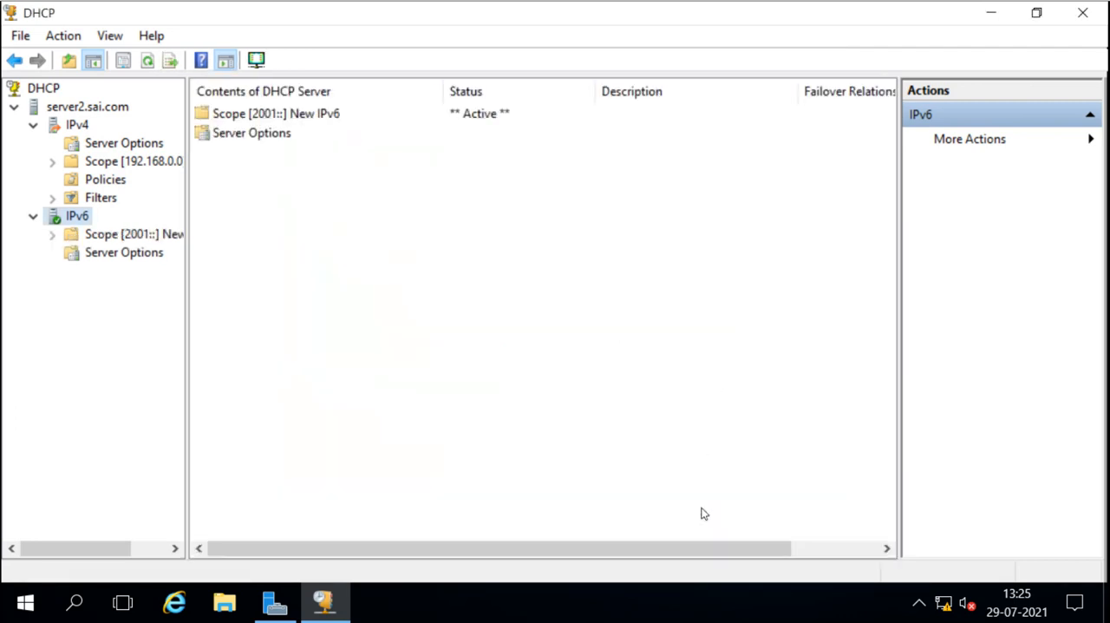
Expand the New IPv6 scope and review its address leases, exclusions and reservations
left_click(53, 235)
left_click(122, 242)
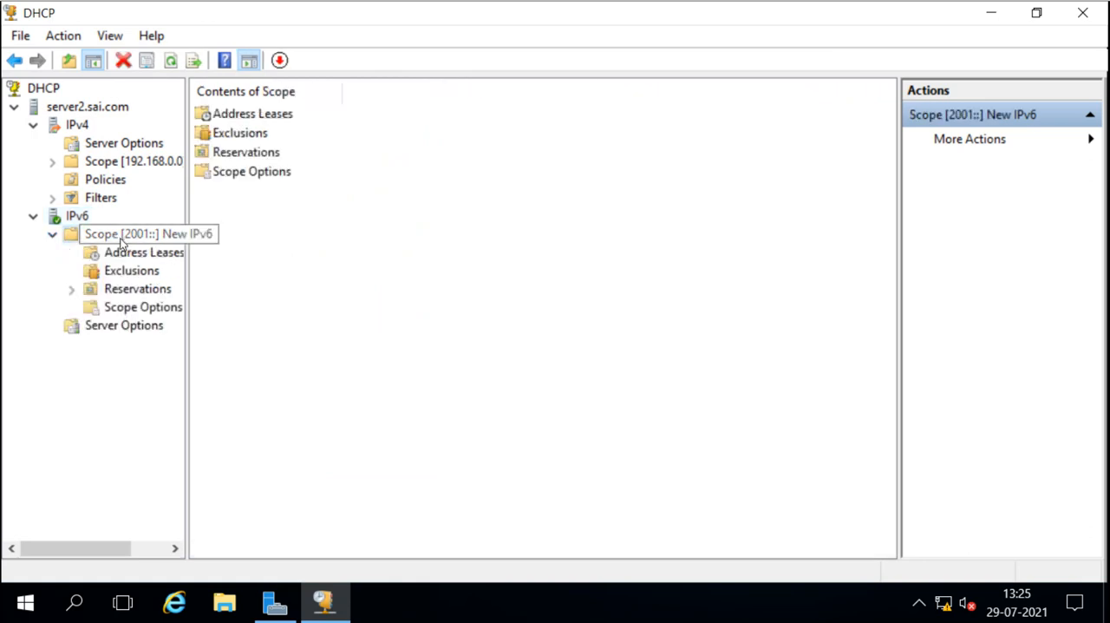
left_click(111, 257)
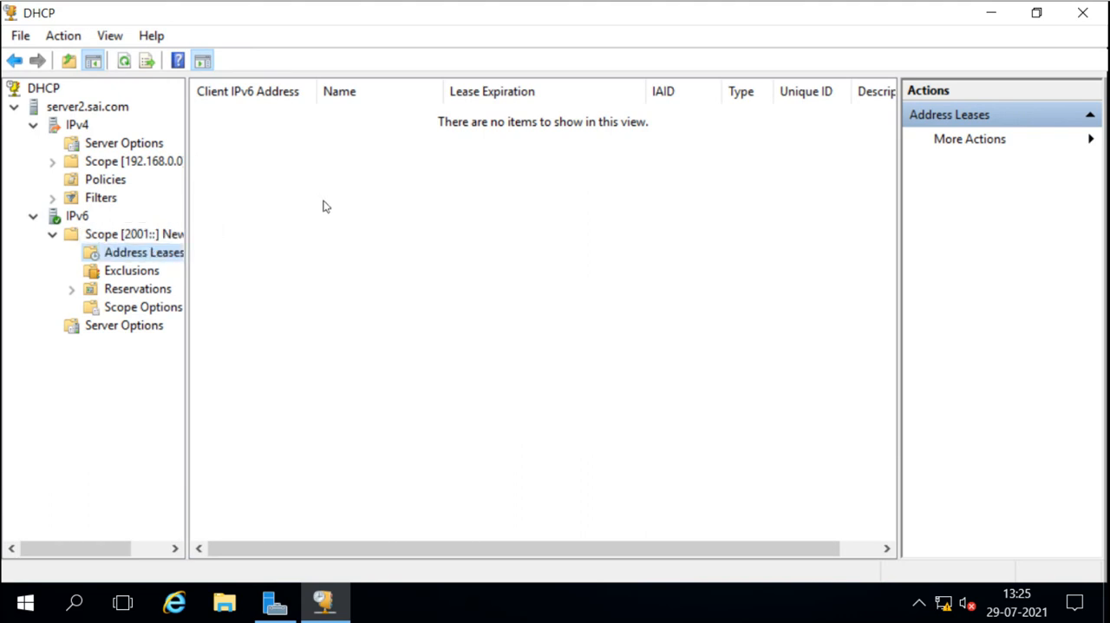
left_click(158, 274)
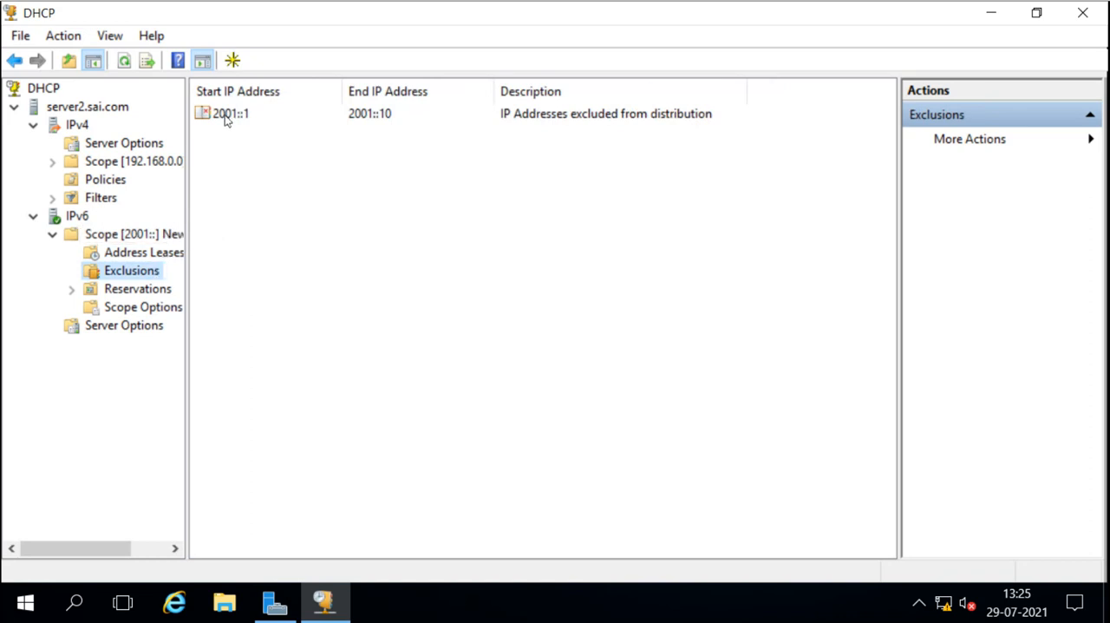
left_click(146, 295)
Browse the configurable options of the New IPv6 scope, close them without changes and widen the console tree to show full scope names
left_click(130, 311)
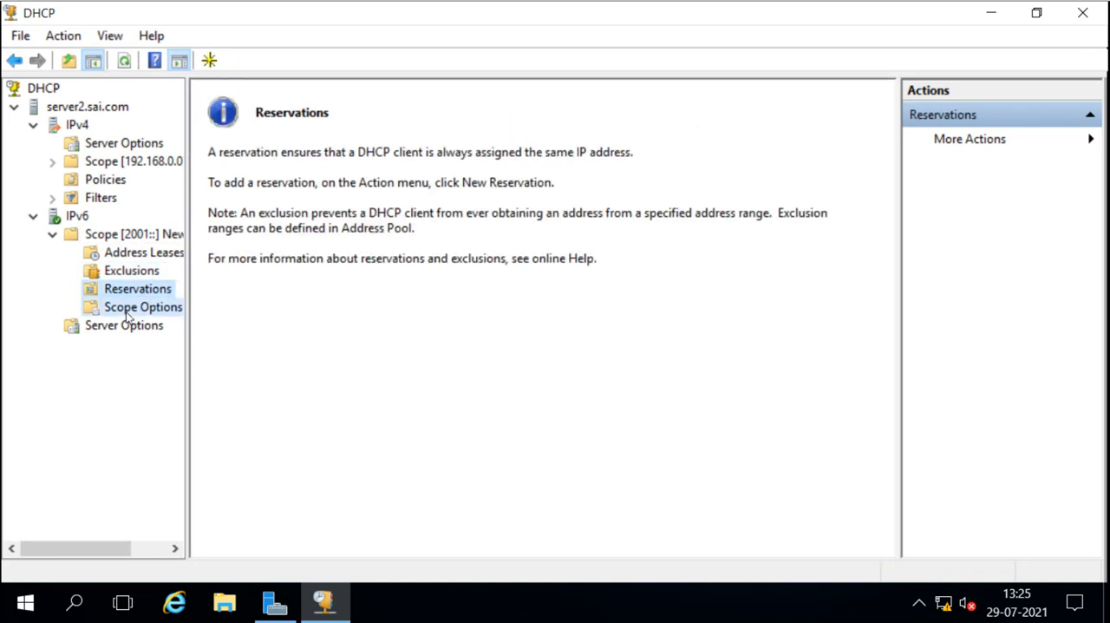
right_click(128, 316)
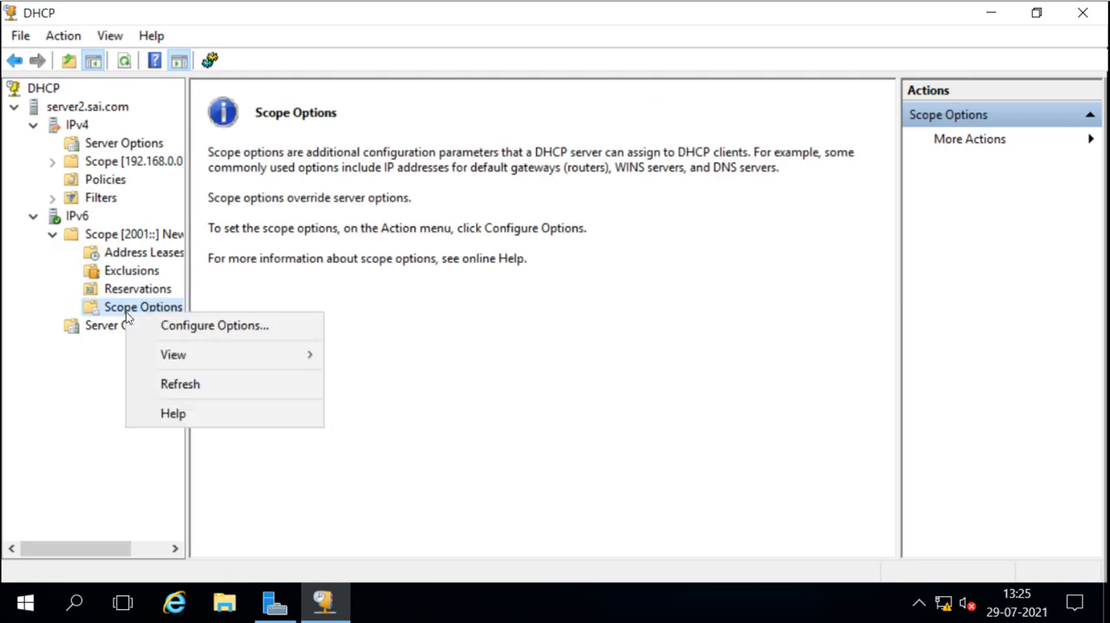
left_click(186, 322)
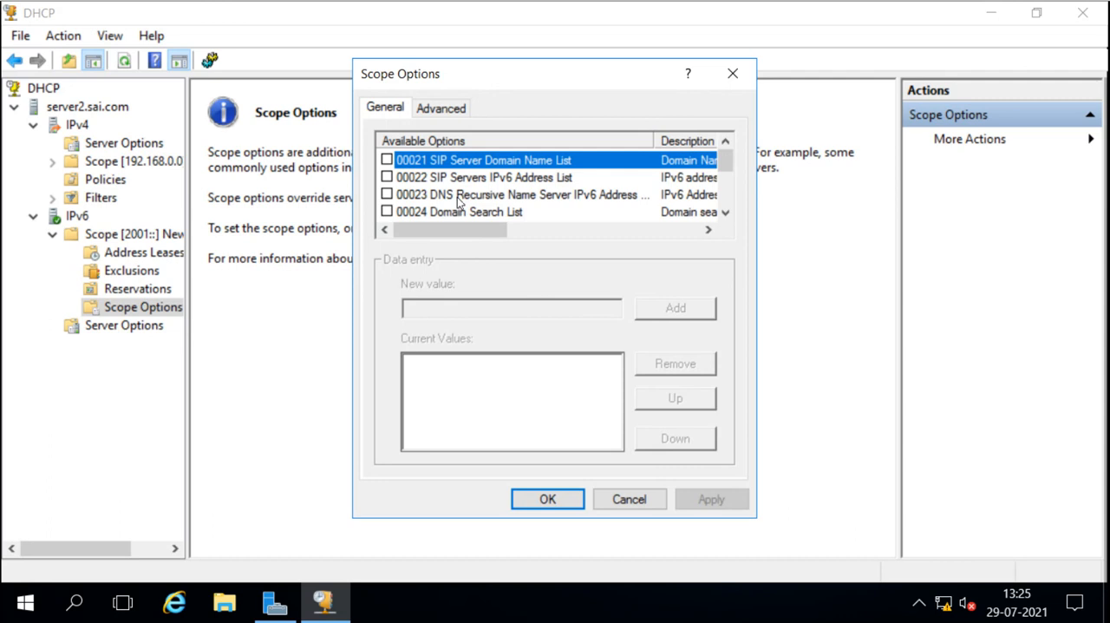
left_click(726, 213)
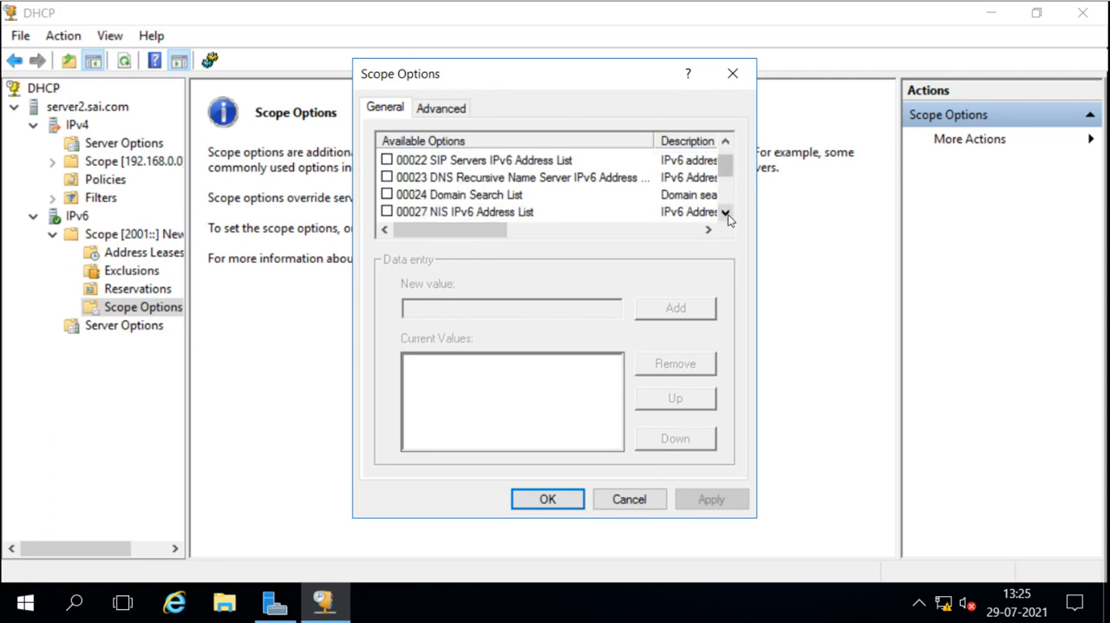
left_click(726, 213)
left_click(726, 213)
left_click(725, 213)
left_click(726, 213)
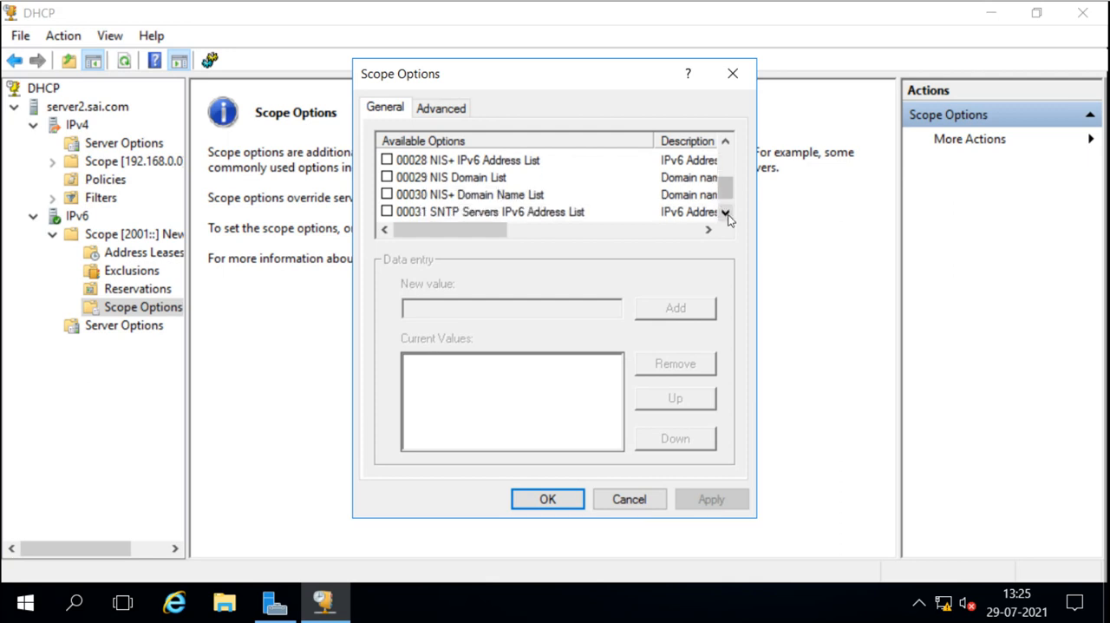
left_click(726, 214)
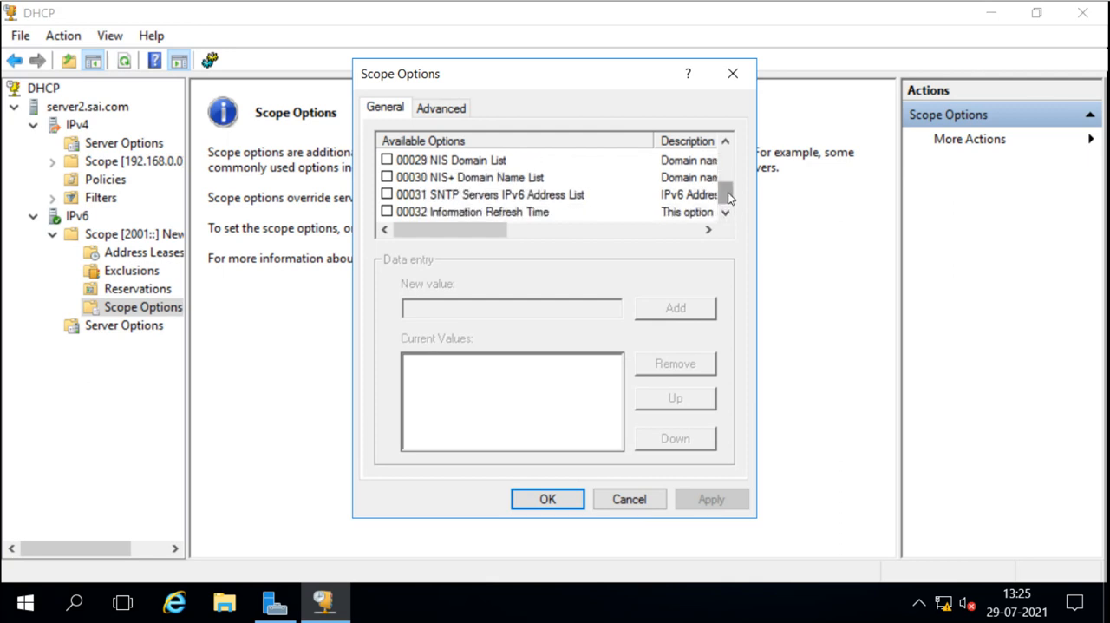
left_click_drag(726, 199, 731, 157)
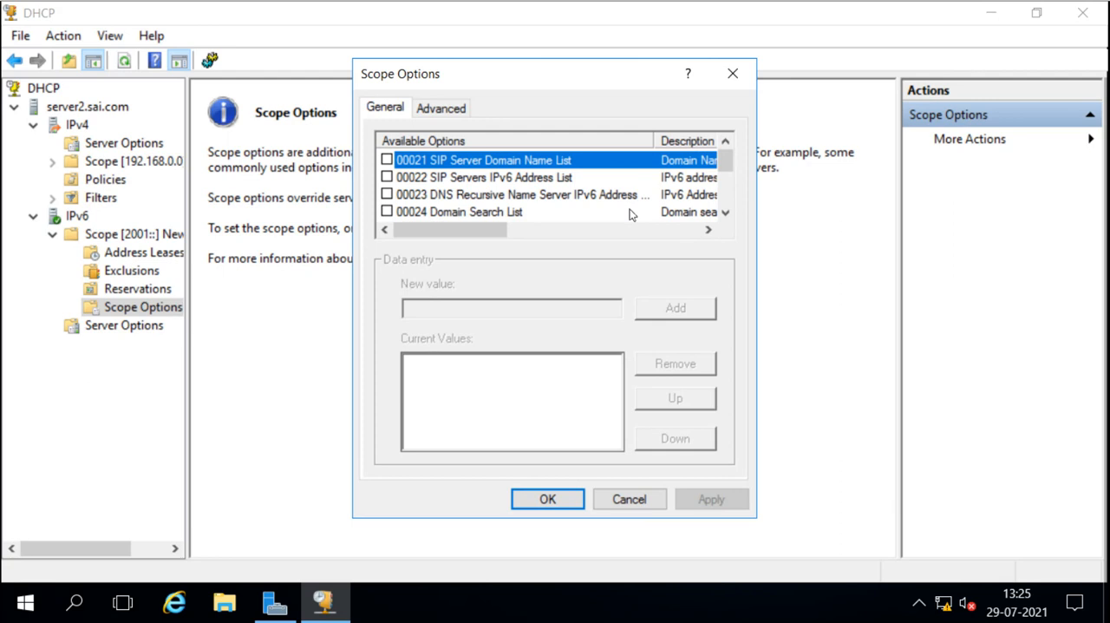
left_click(725, 213)
left_click(630, 497)
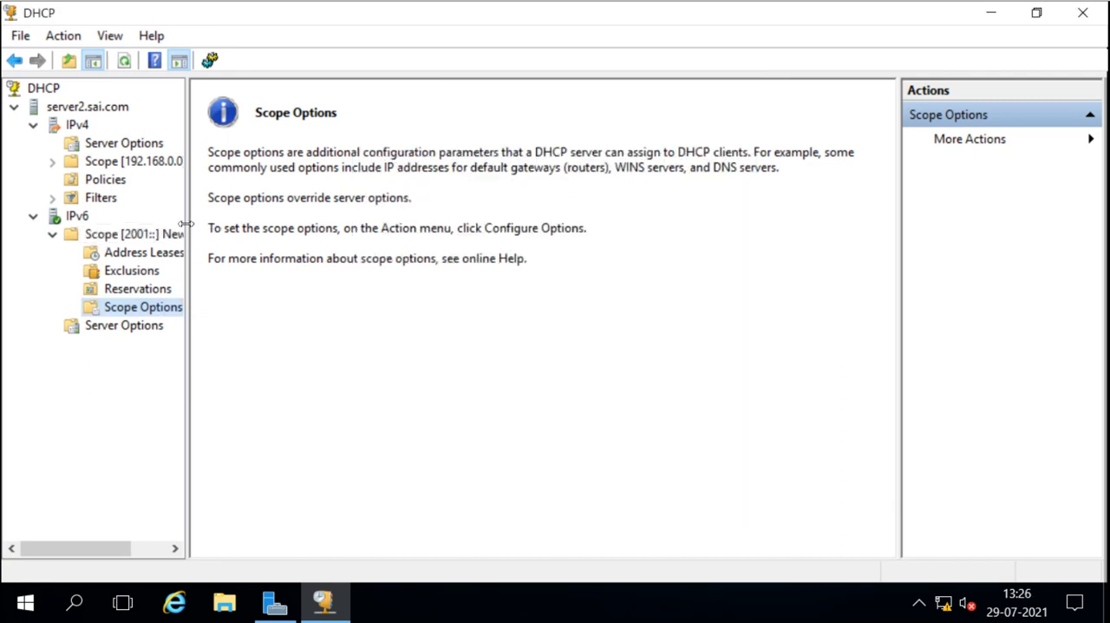
left_click_drag(186, 224, 249, 226)
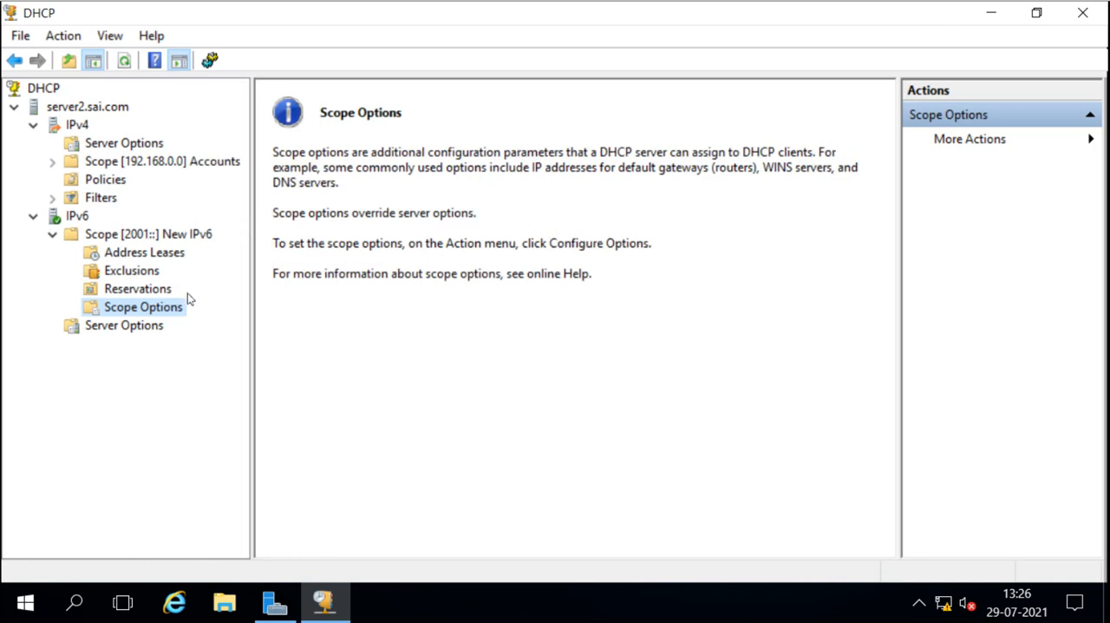
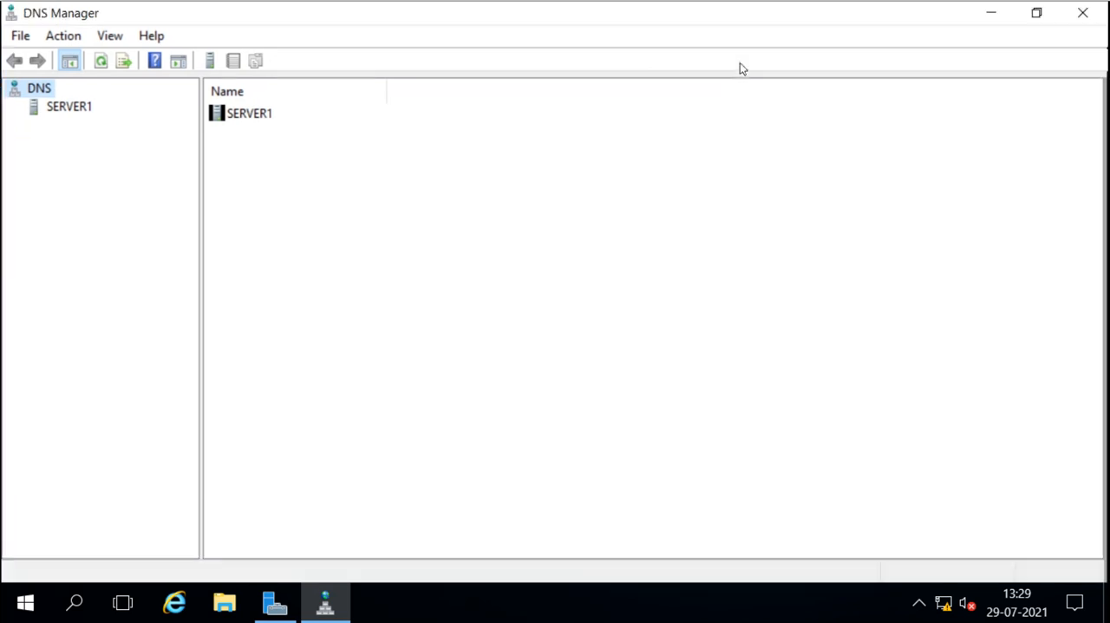
Expand SERVER1 in the DNS console and check its reverse lookup zones
left_click(68, 109)
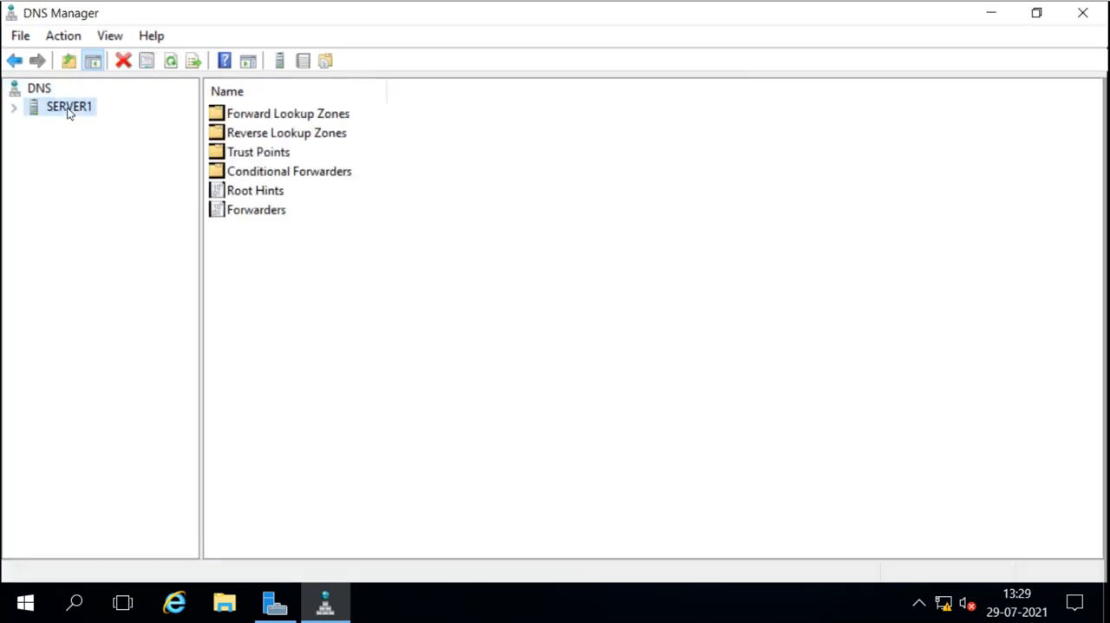
left_click(12, 110)
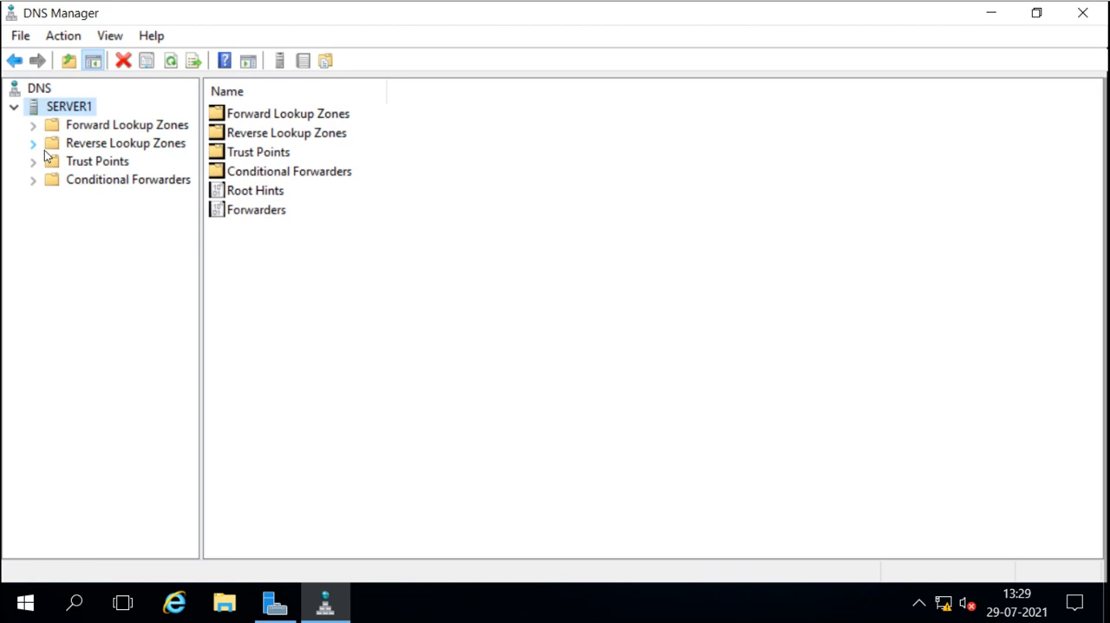
left_click(52, 144)
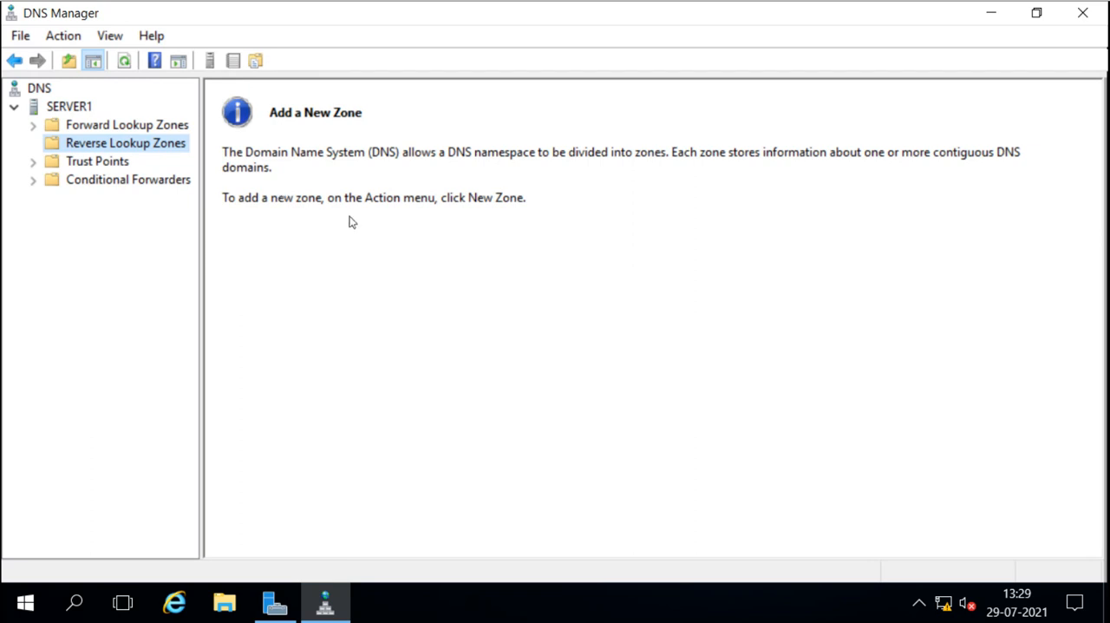
Switch to Server Manager and check the AD DS and Local Server pages
left_click(274, 603)
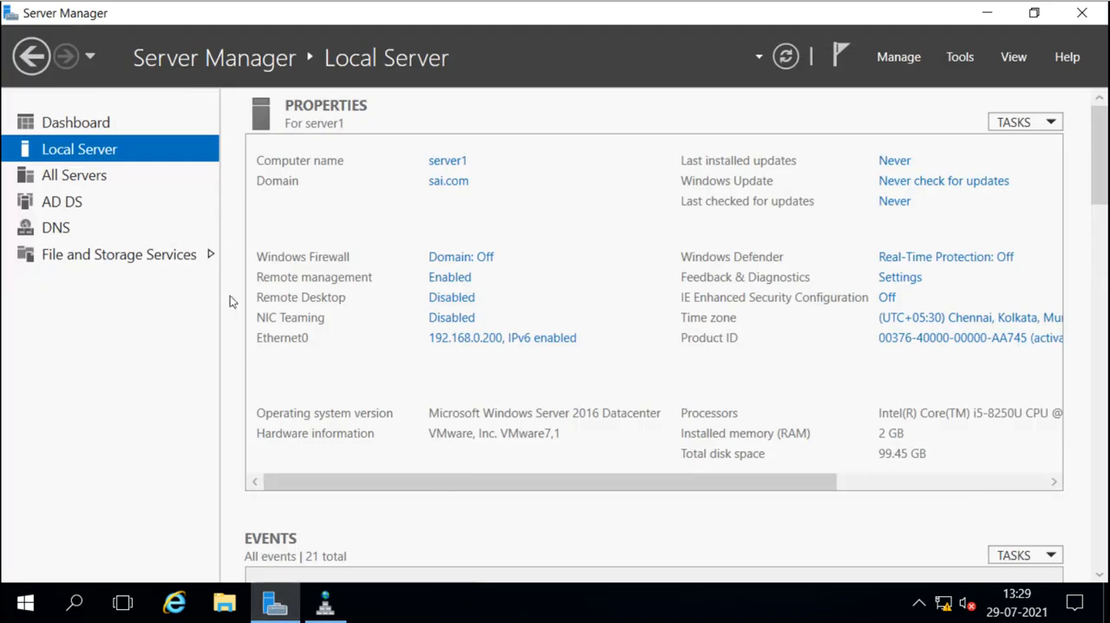
left_click(62, 199)
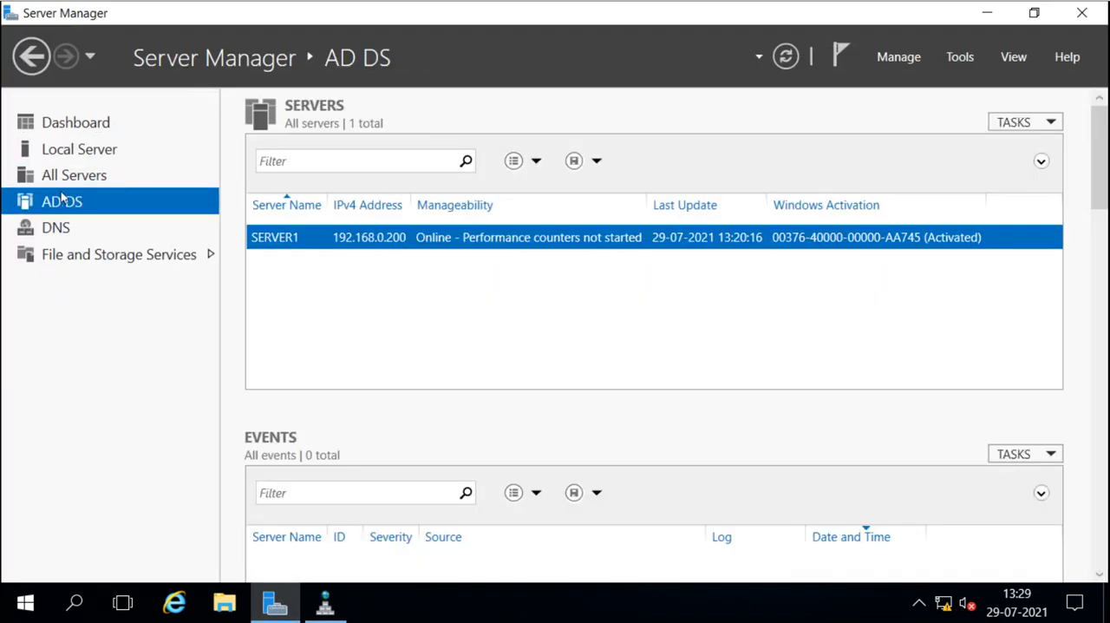
left_click(80, 152)
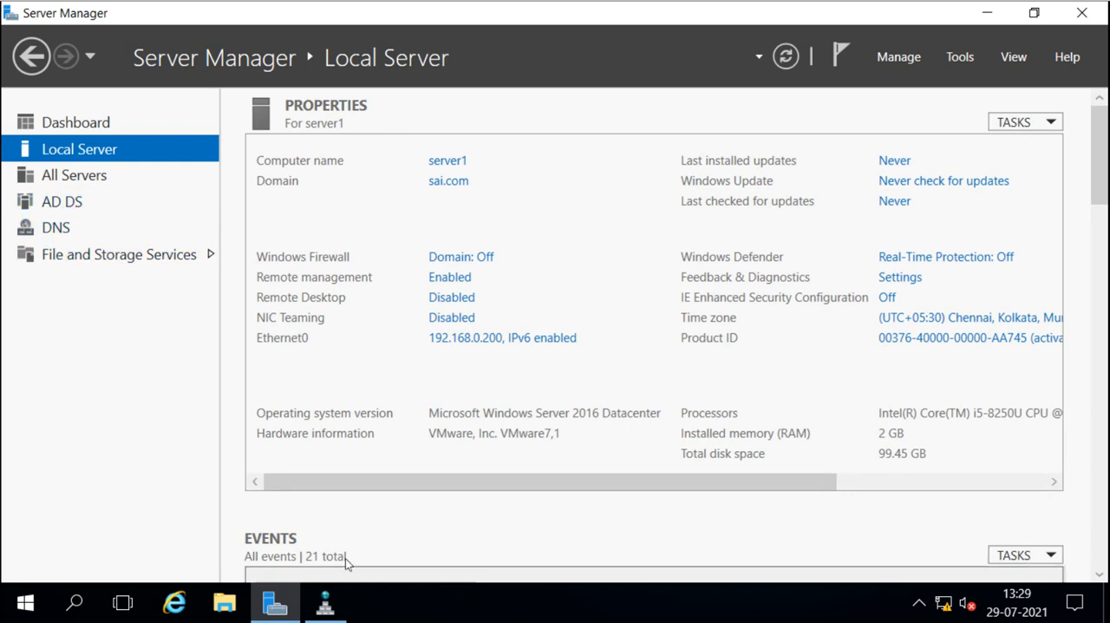
Switch back to DNS Manager and display the records of the sai.com forward lookup zone
left_click(325, 603)
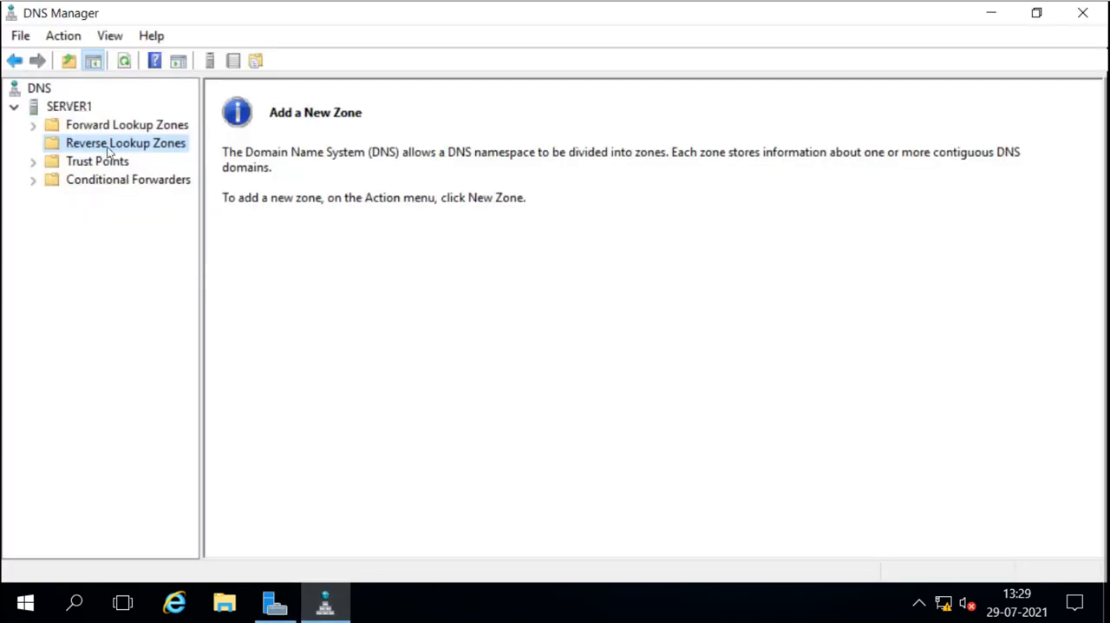
left_click(48, 127)
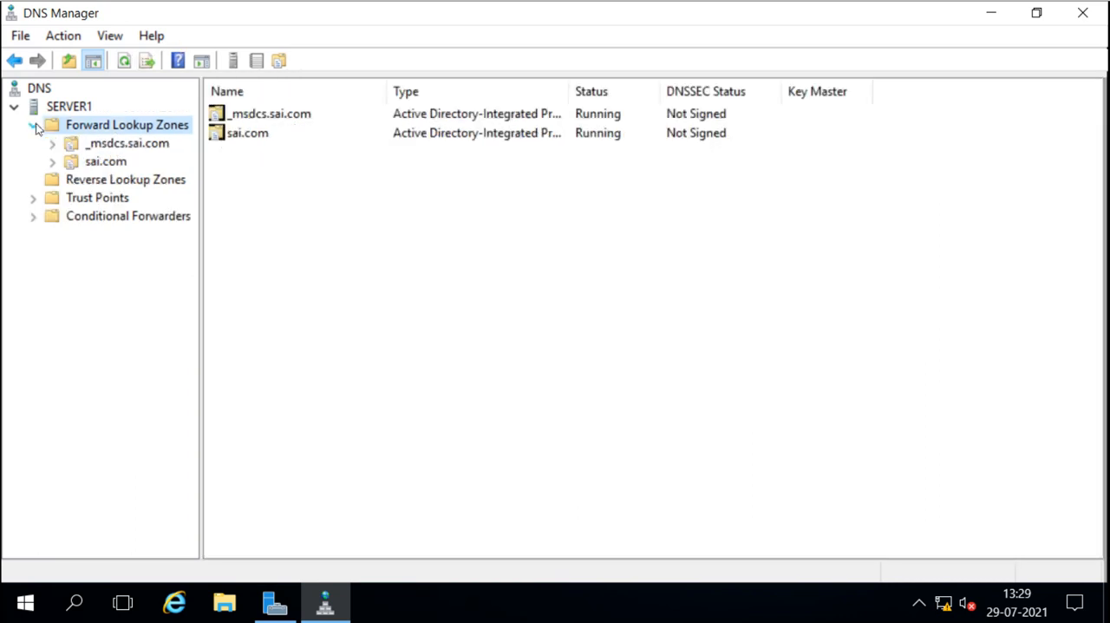
left_click(94, 163)
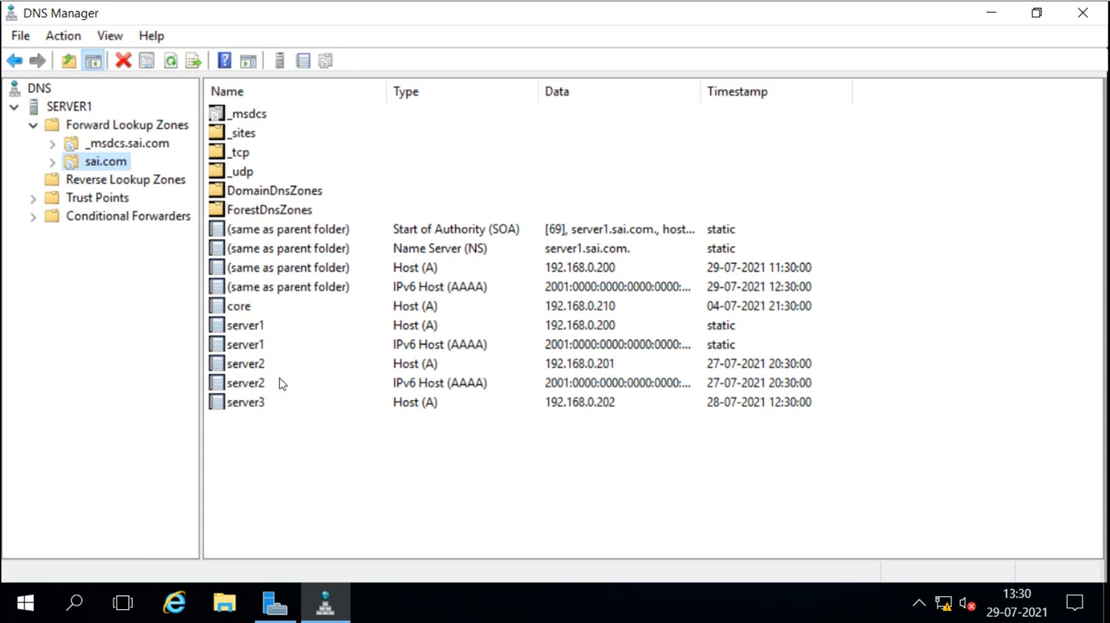
Examine the host (A) and IPv6 host (AAAA) records of server1 and server2, widening the Data column to show full addresses
left_click(269, 330)
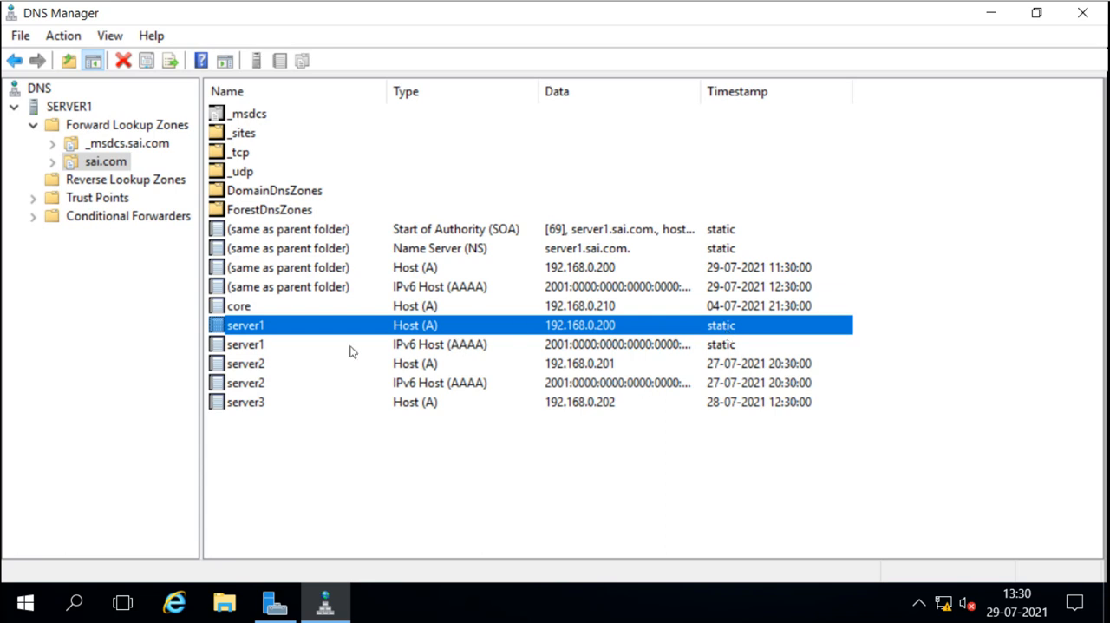
left_click(249, 350)
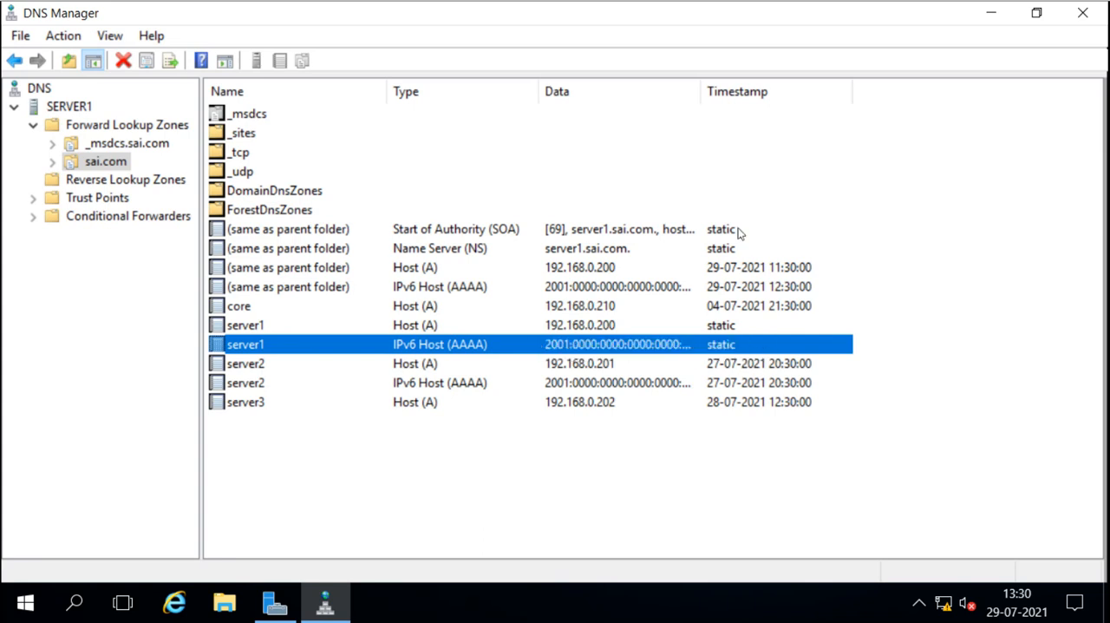
double_click(699, 91)
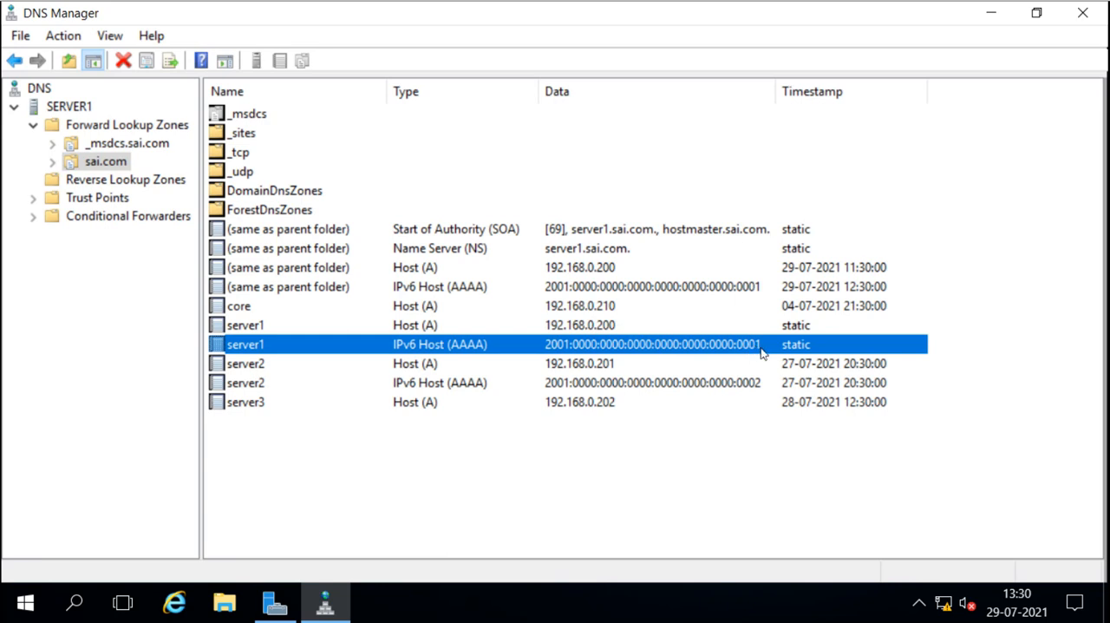
left_click(247, 370)
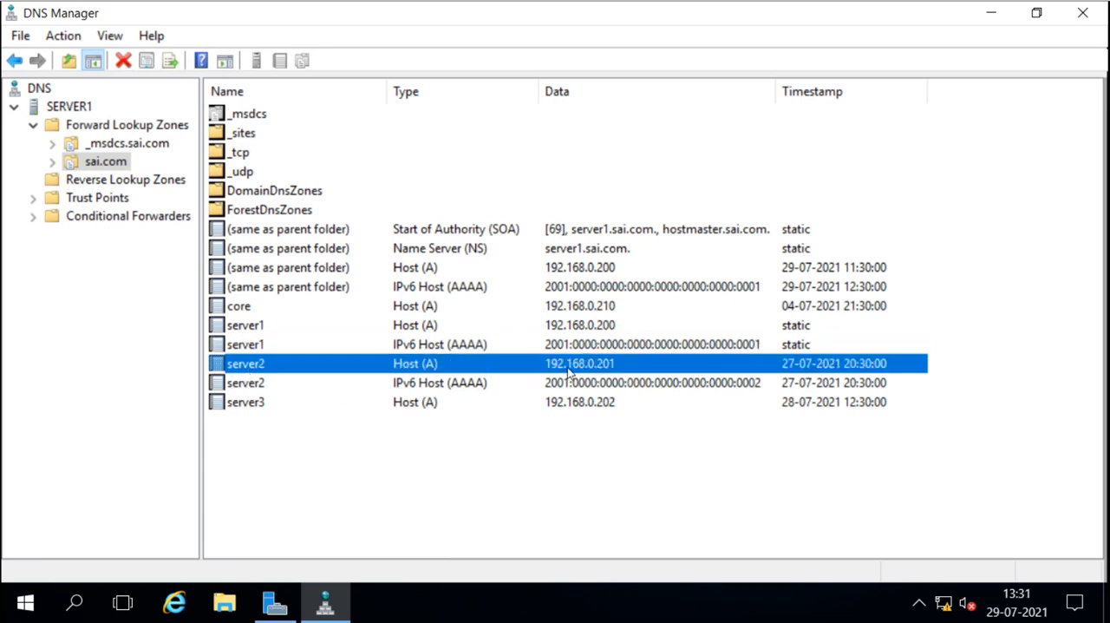
left_click(255, 386)
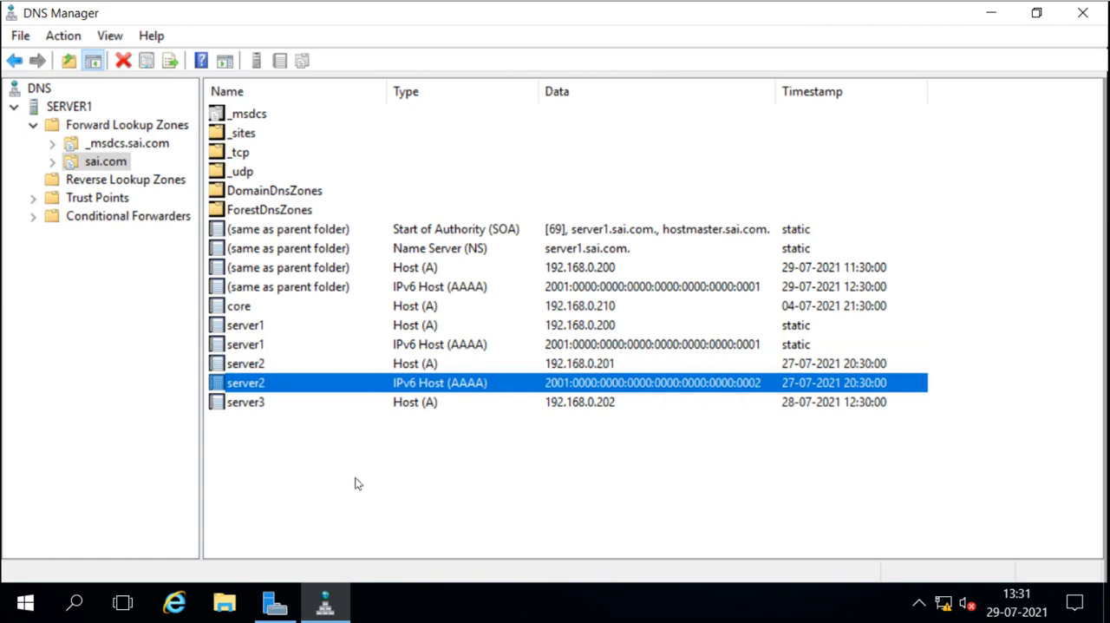
Launch nslookup for SERVER1 and check the address of its default DNS server
right_click(62, 111)
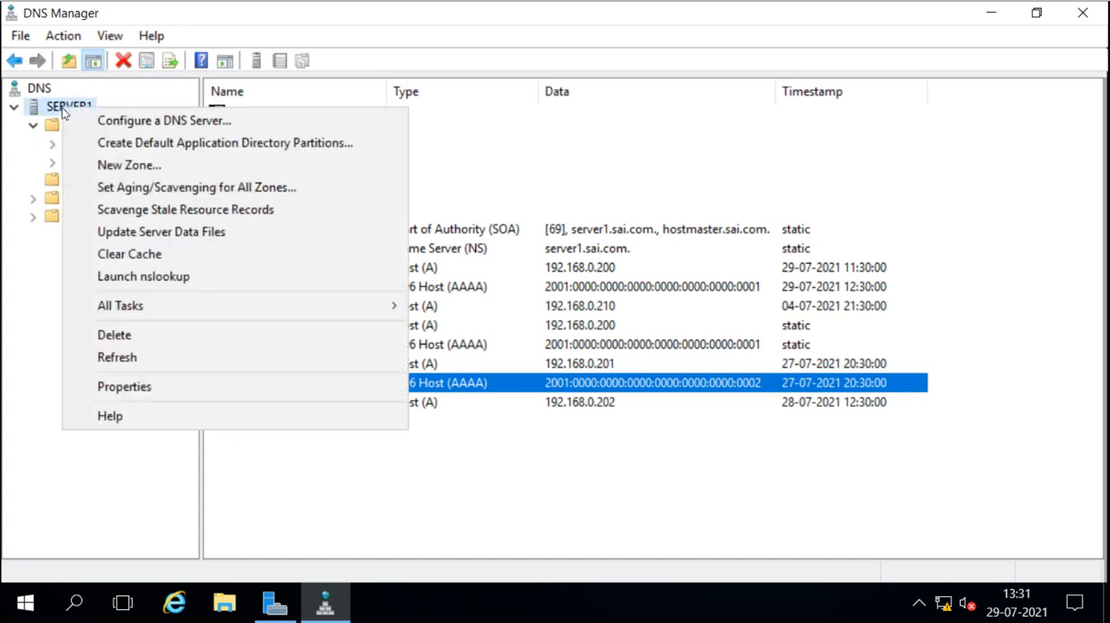
left_click(155, 276)
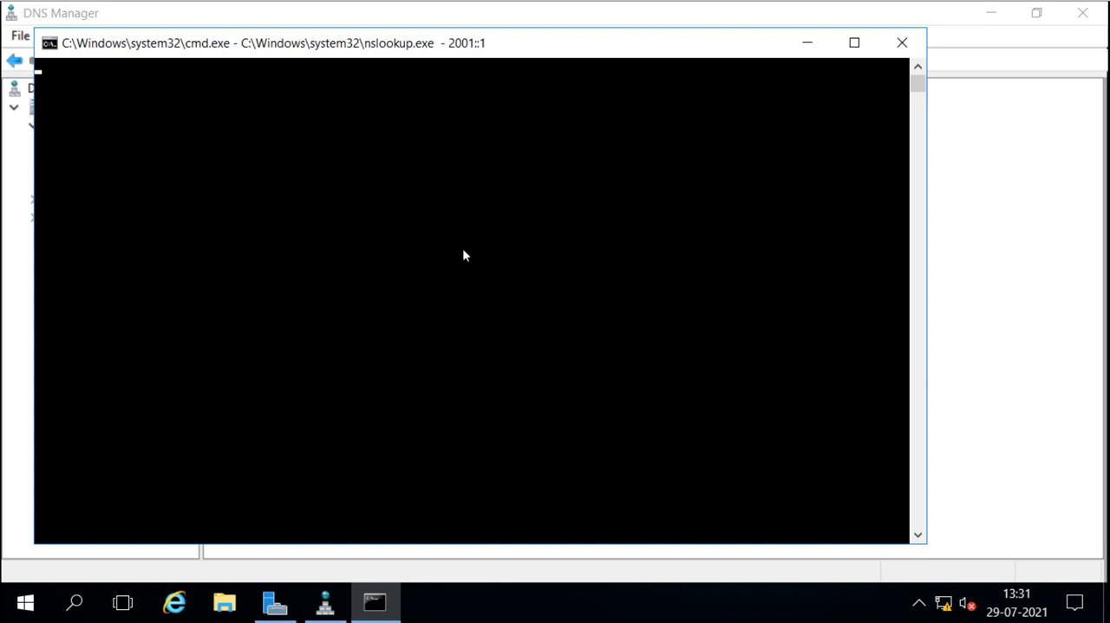
left_click_drag(512, 50, 600, 49)
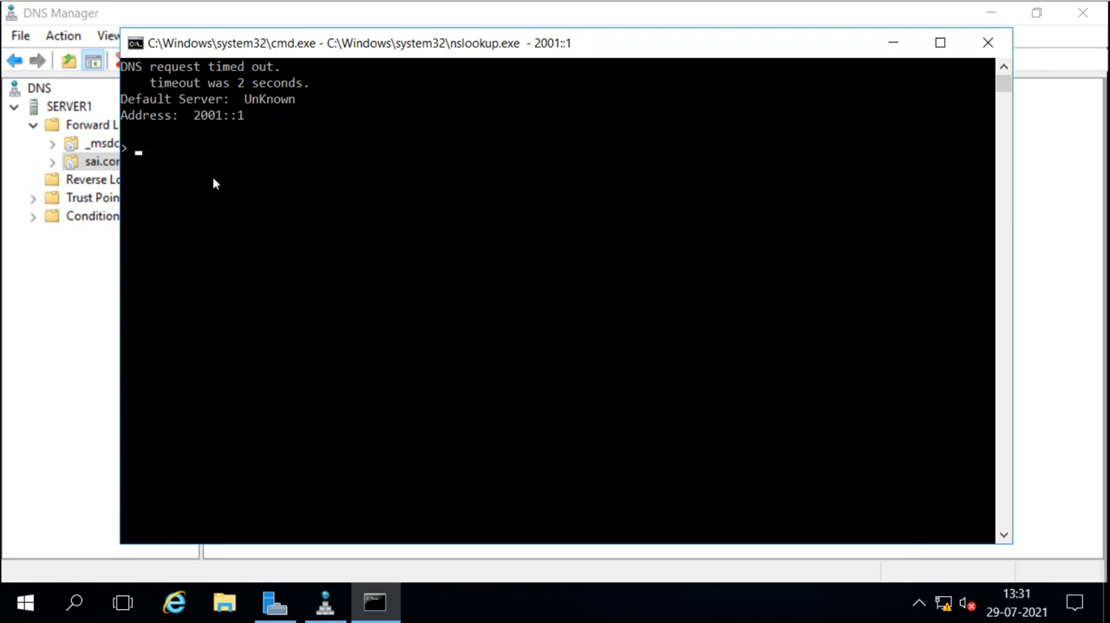
left_click_drag(194, 117, 252, 123)
left_click(269, 195)
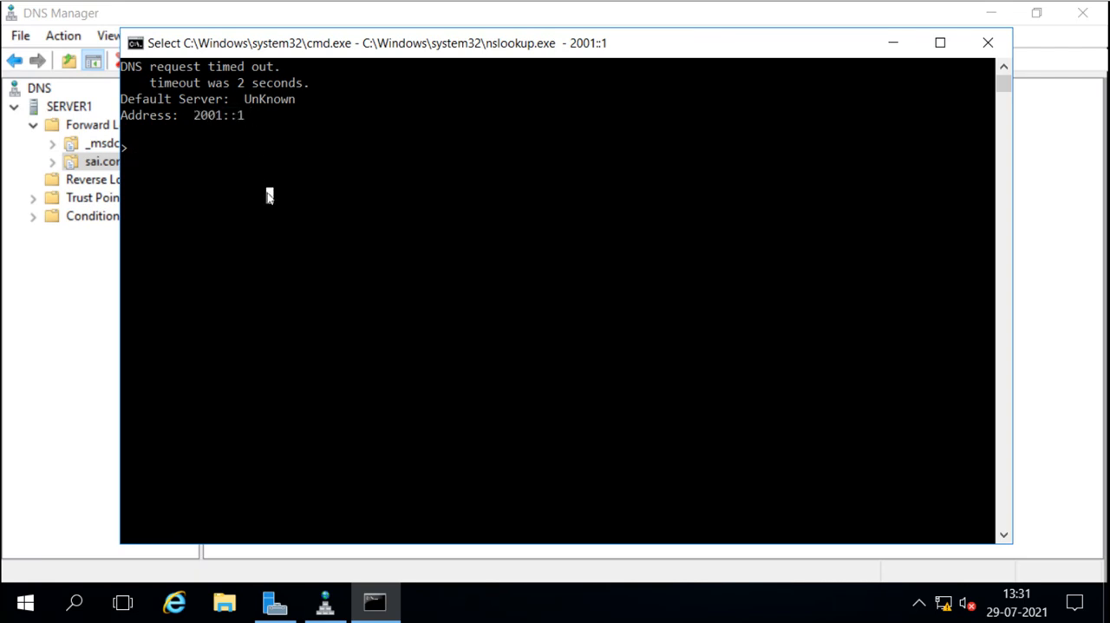
Look up server1 in nslookup and examine its full name, IPv6 address and IPv4 address
type("server1")
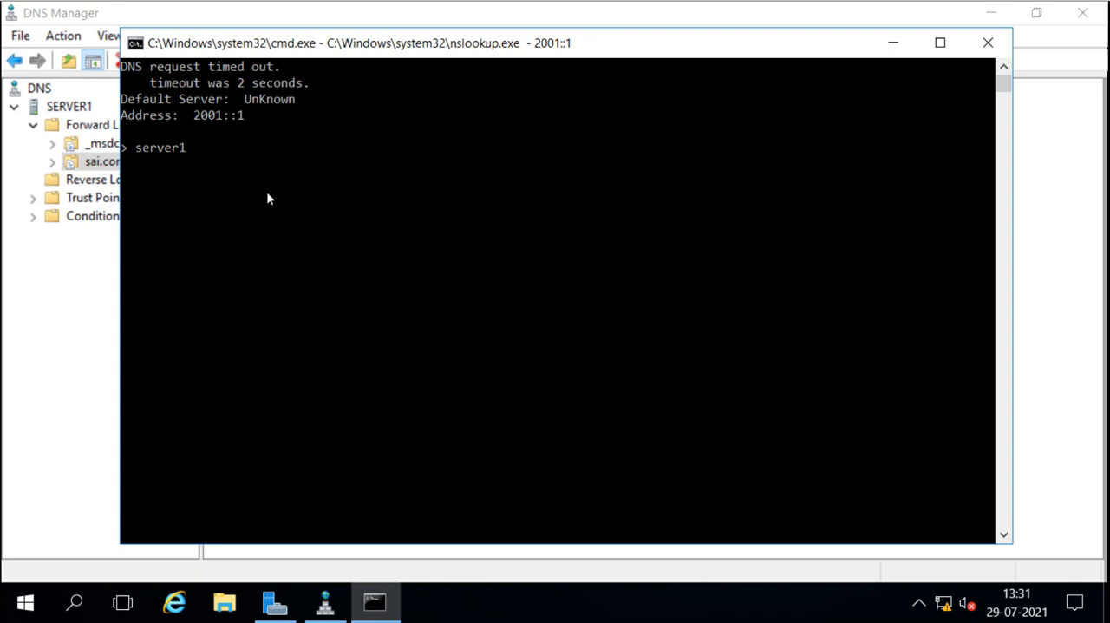
key("Return")
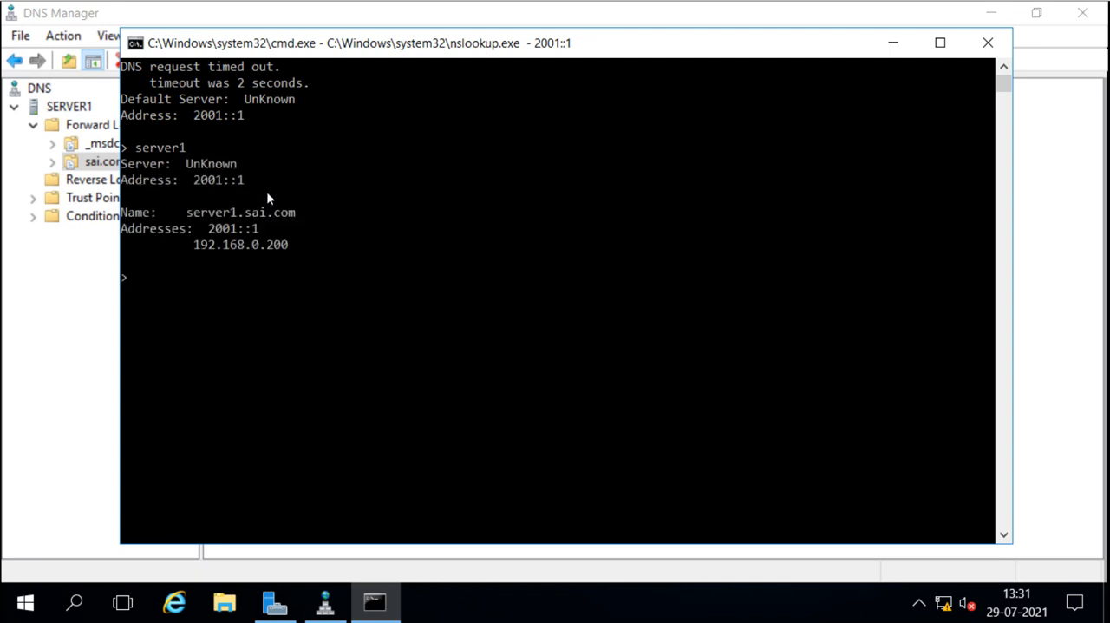
left_click_drag(139, 214, 302, 215)
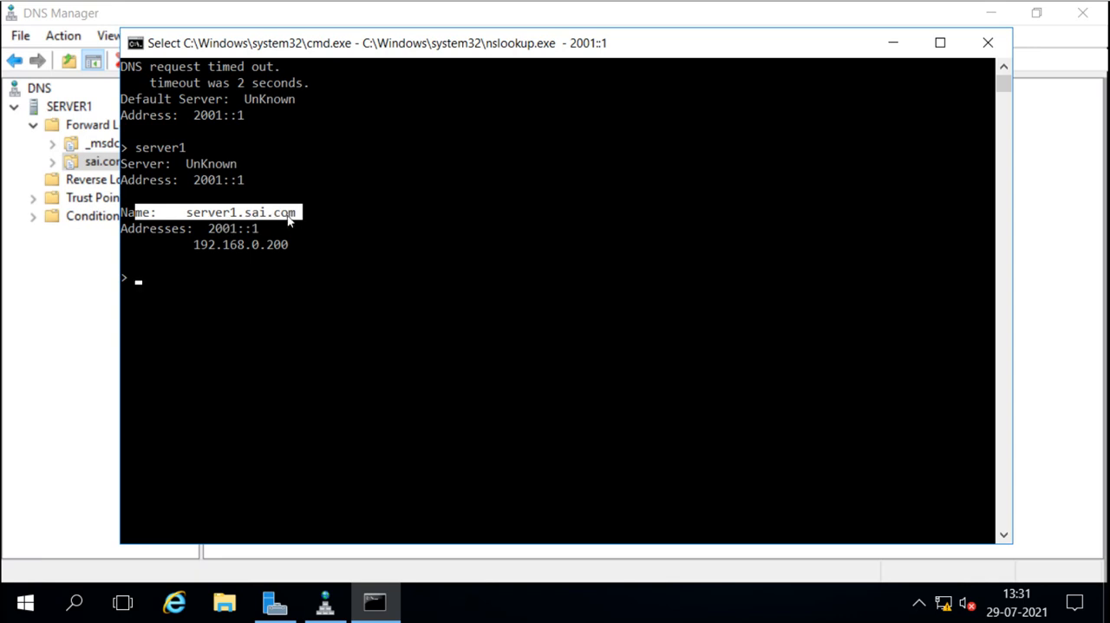
left_click_drag(202, 229, 262, 231)
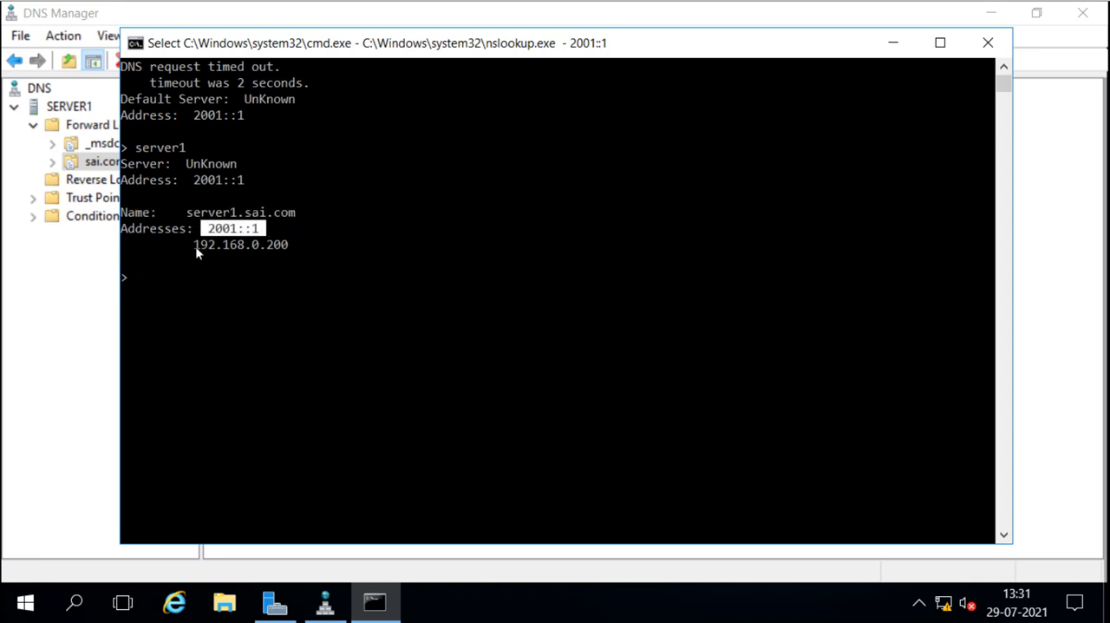
left_click_drag(195, 246, 296, 247)
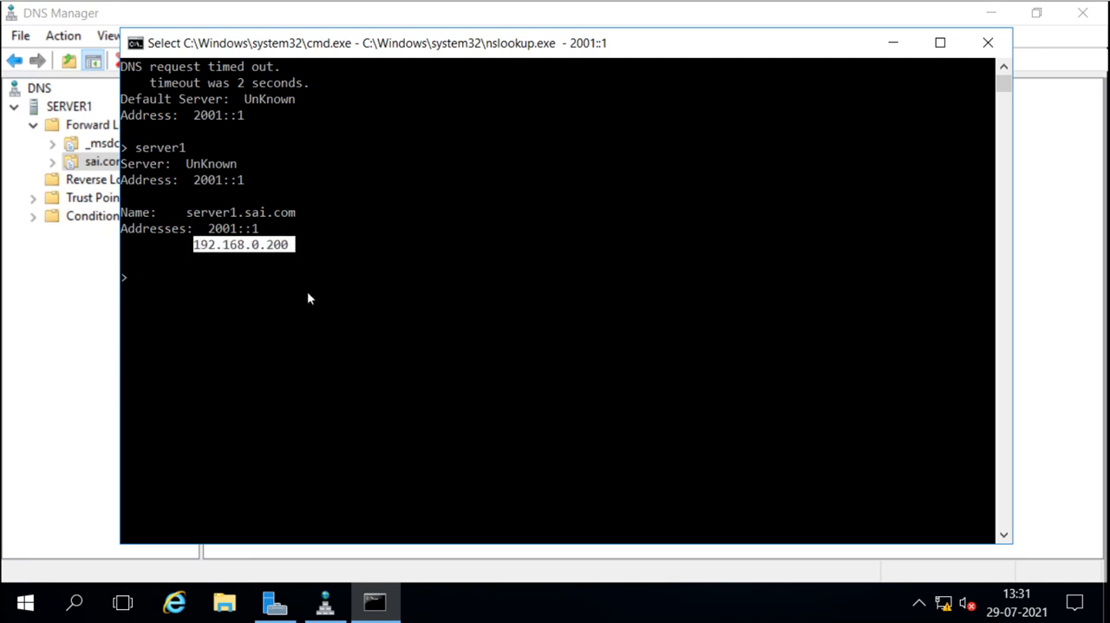
Look up server2 in nslookup and examine its full name, IPv6 address and IPv4 address
type("server2")
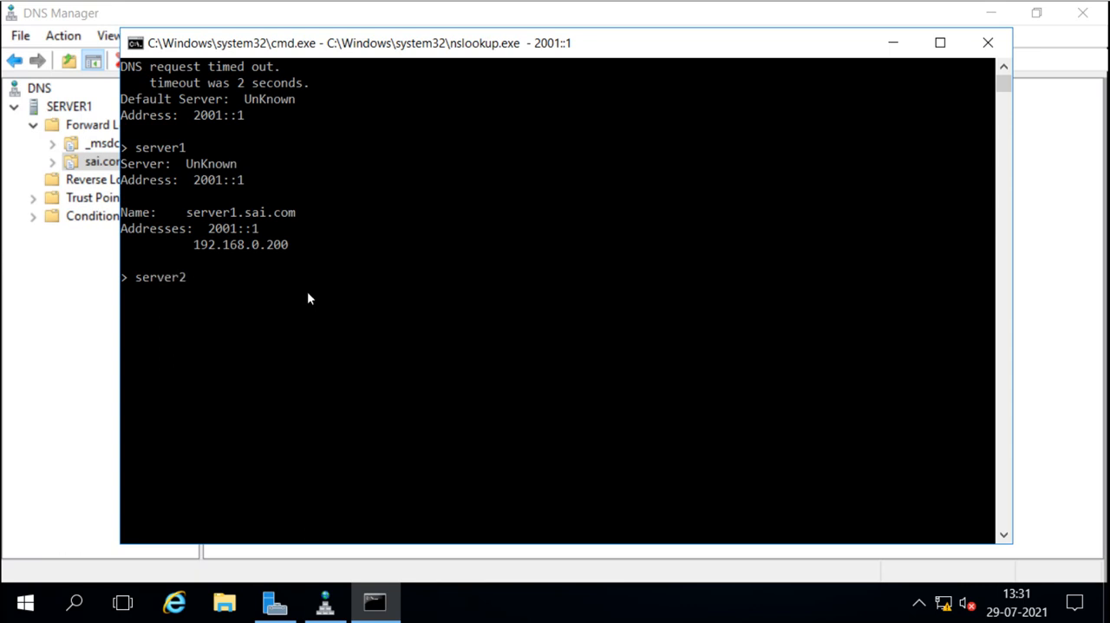
key("Return")
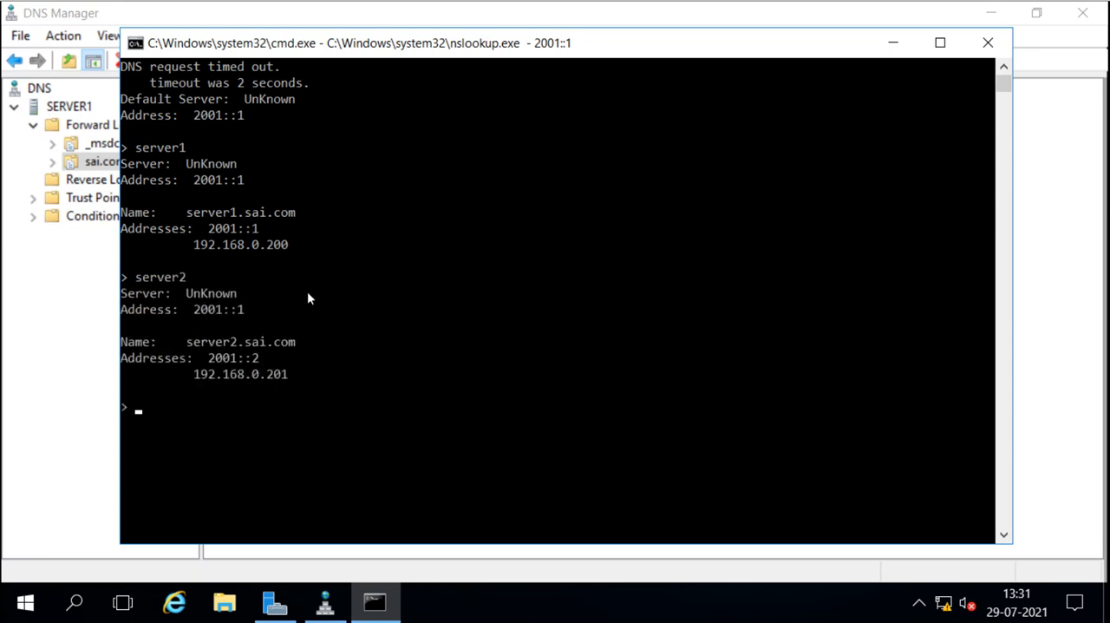
left_click_drag(187, 350, 297, 350)
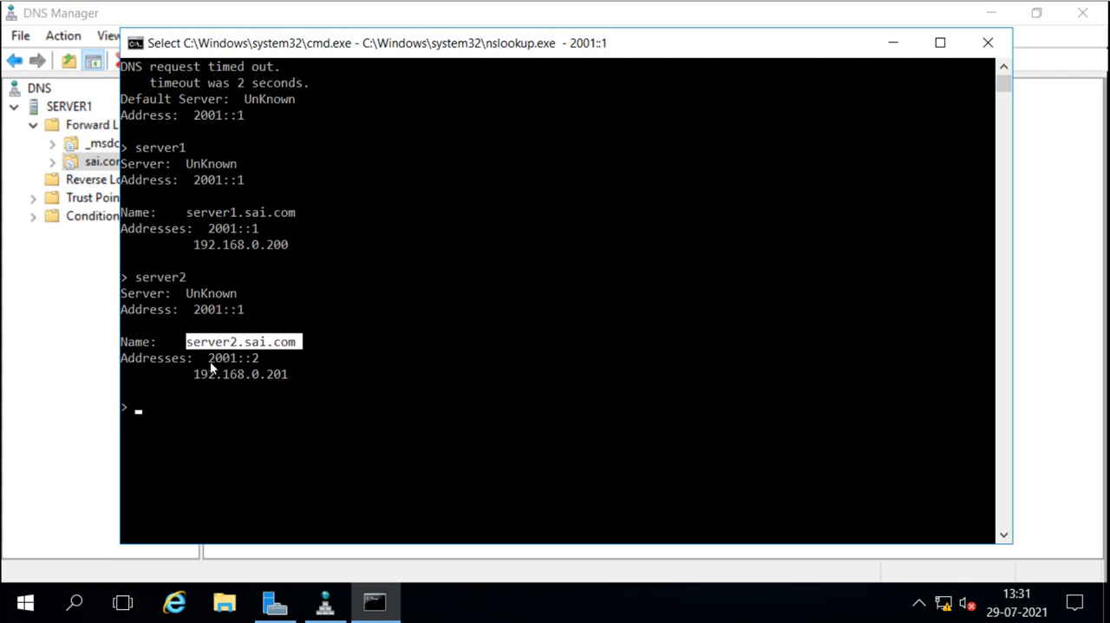
left_click_drag(210, 362, 265, 364)
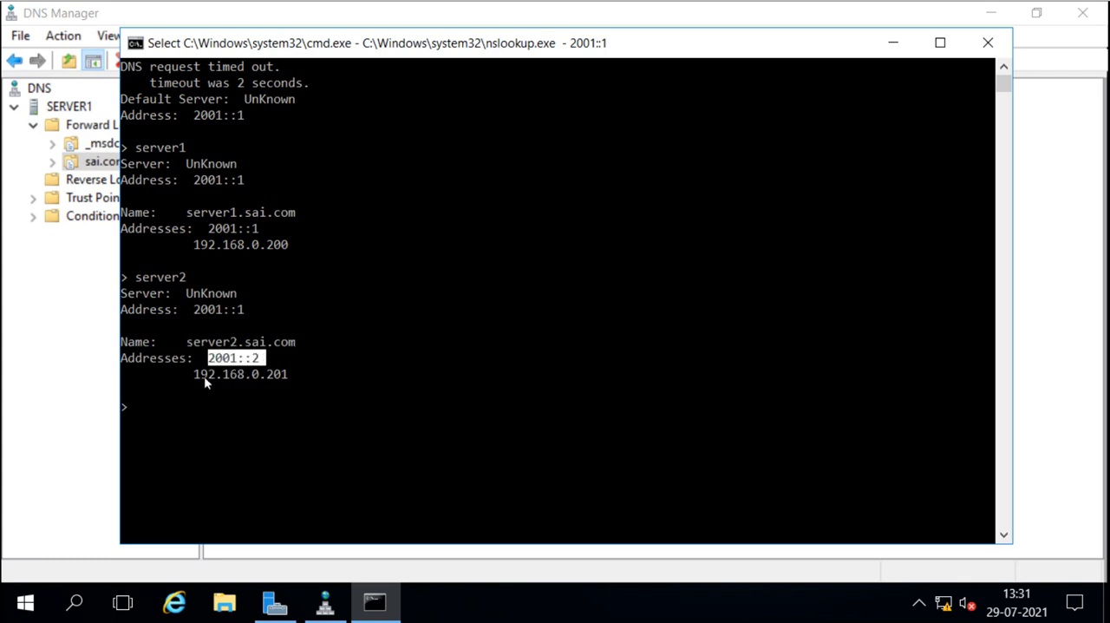
left_click_drag(189, 375, 291, 378)
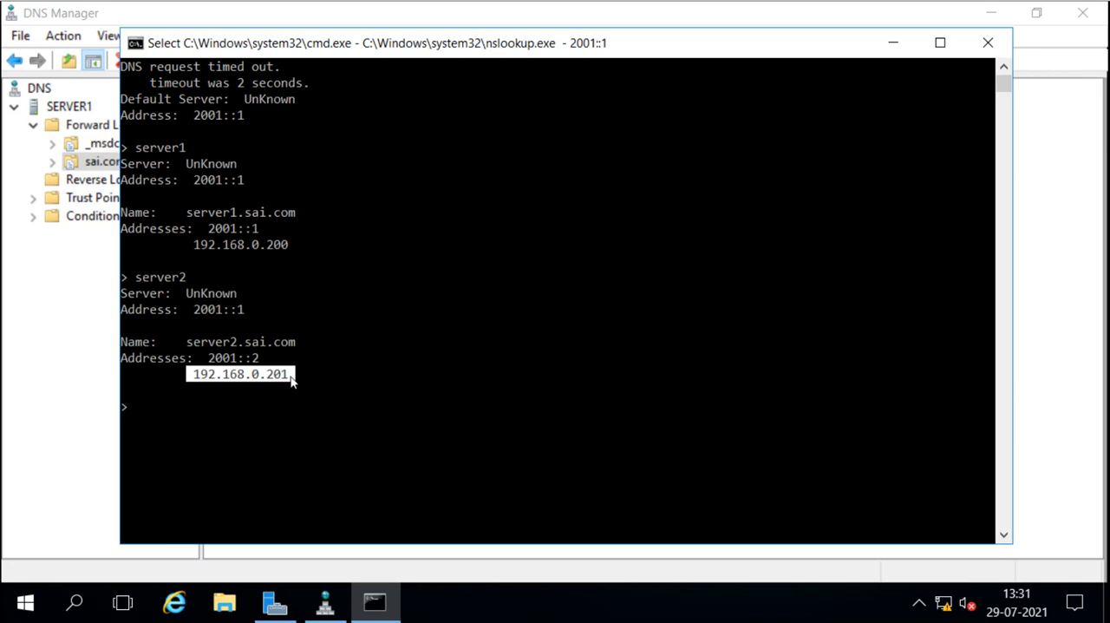
Exit nslookup and return to DNS Manager to review server1's host (A) and IPv6 host (AAAA) records
type("exit")
key("Return")
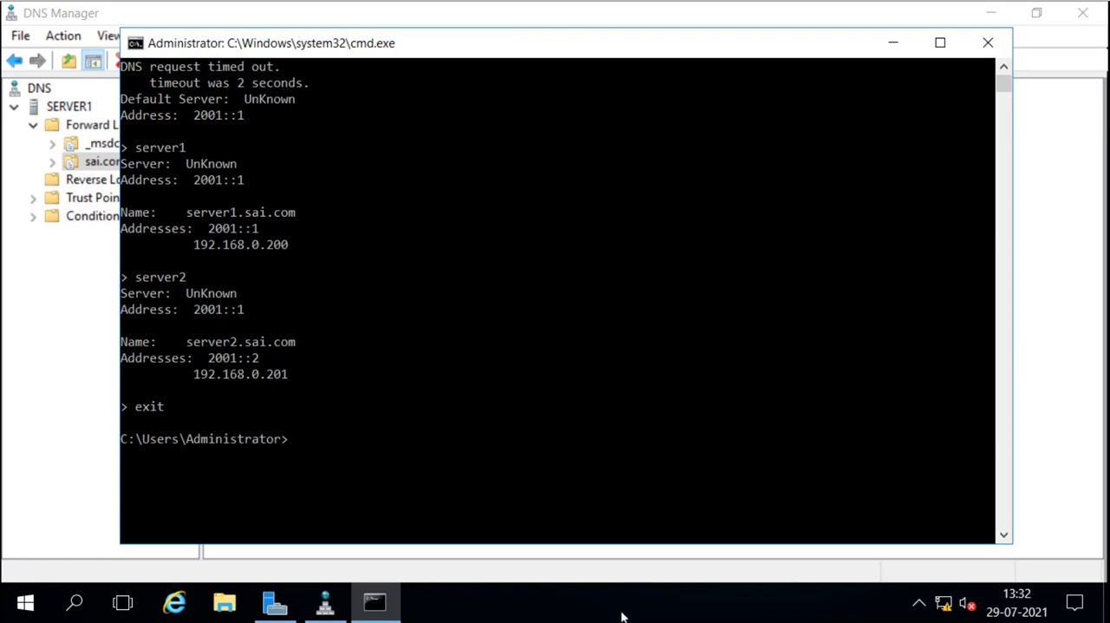
left_click(1018, 264)
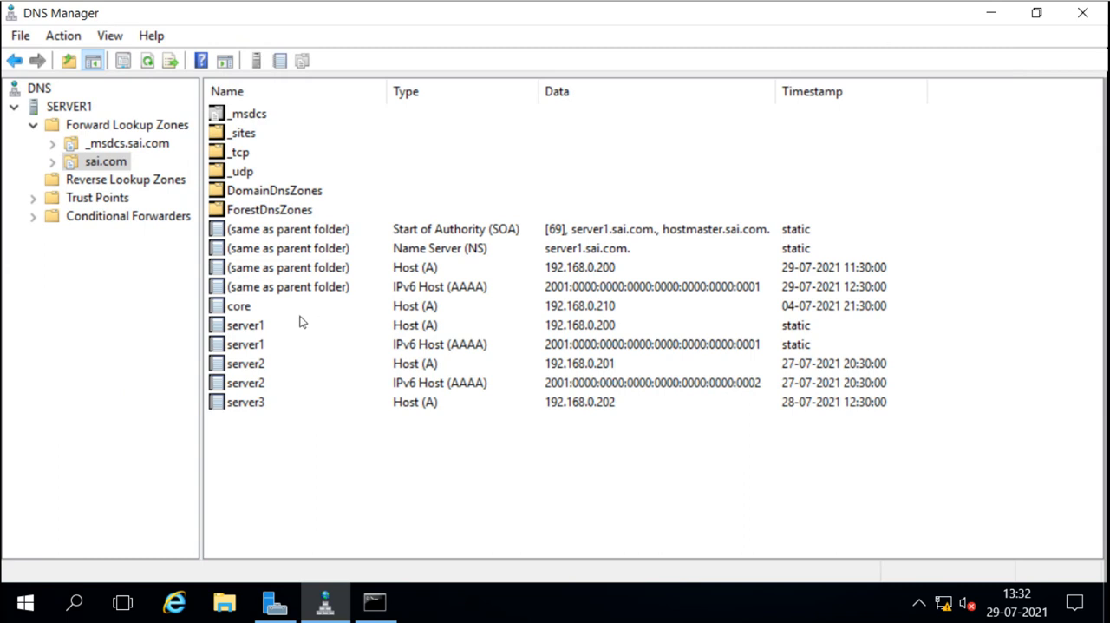
left_click(431, 325)
left_click(431, 345)
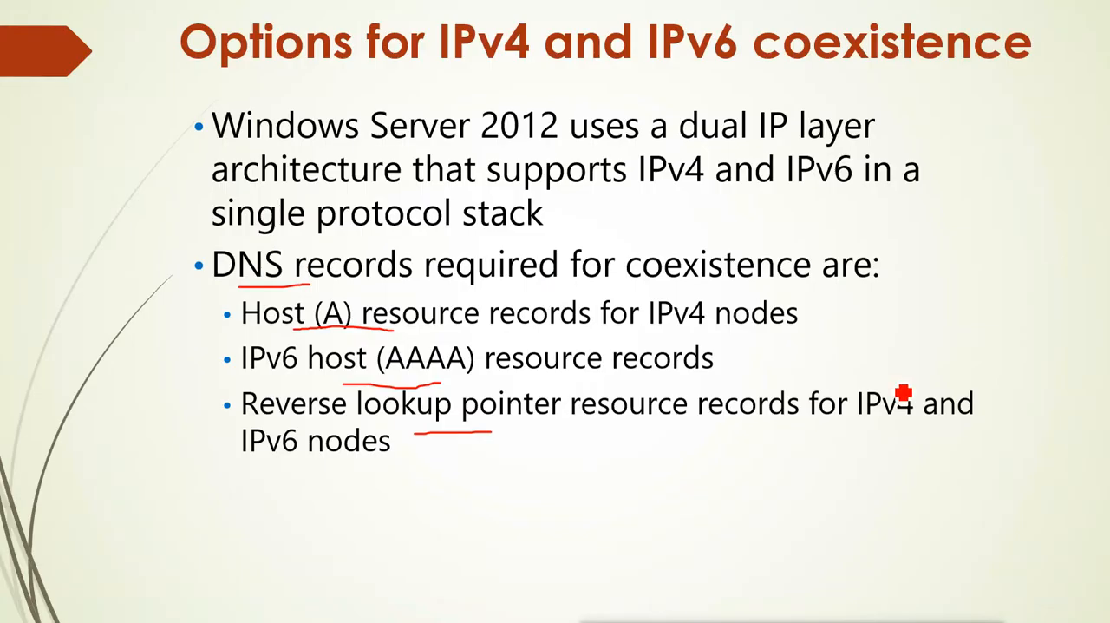
key("Right")
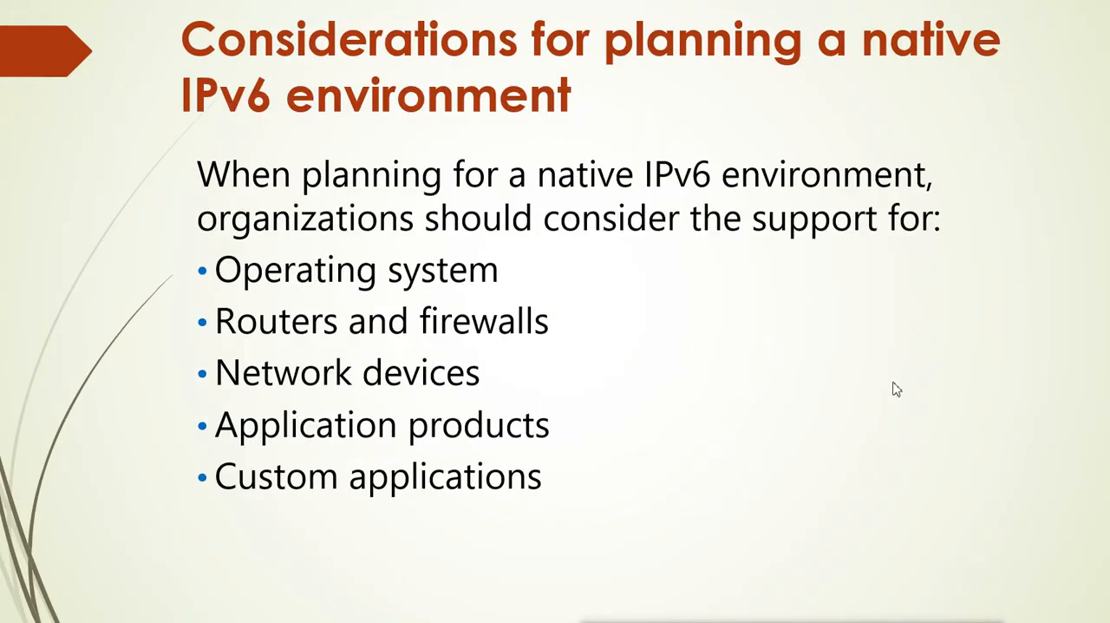
key("ctrl+p")
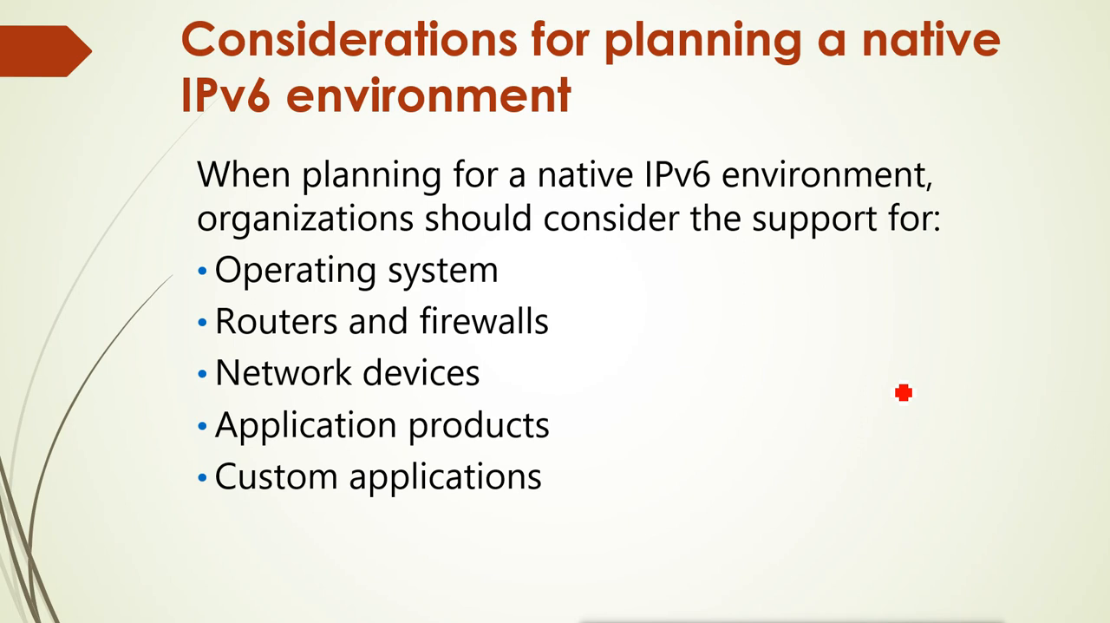